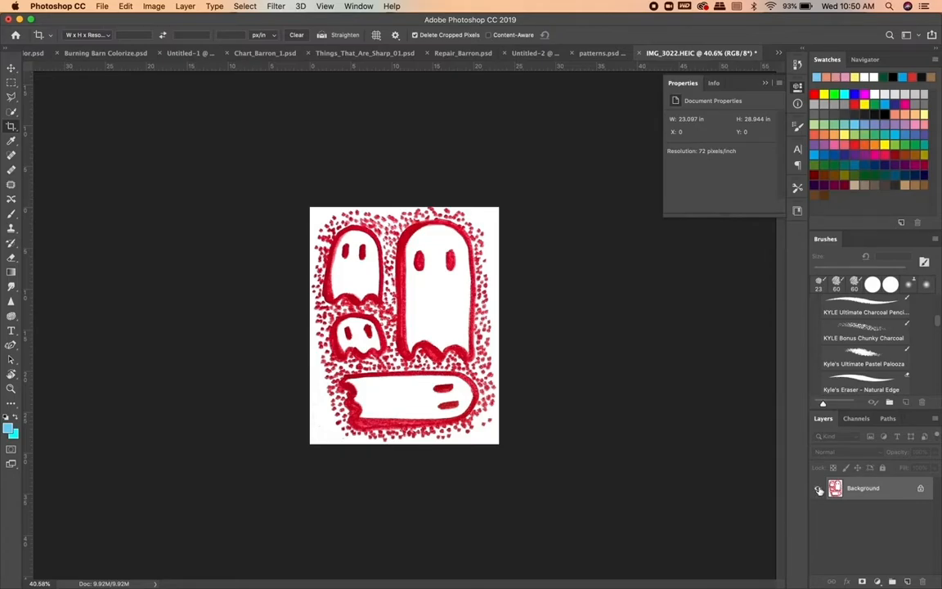
# Step: Undo the last merge and merge the Levels 1 adjustment layer down into the Background again
pyautogui.press('super+z')
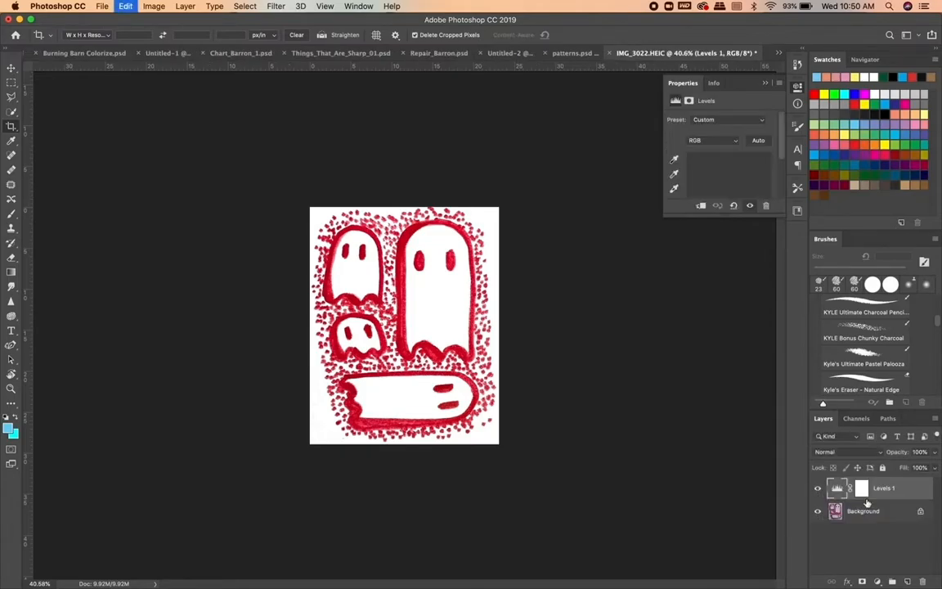
pyautogui.rightClick(863, 495)
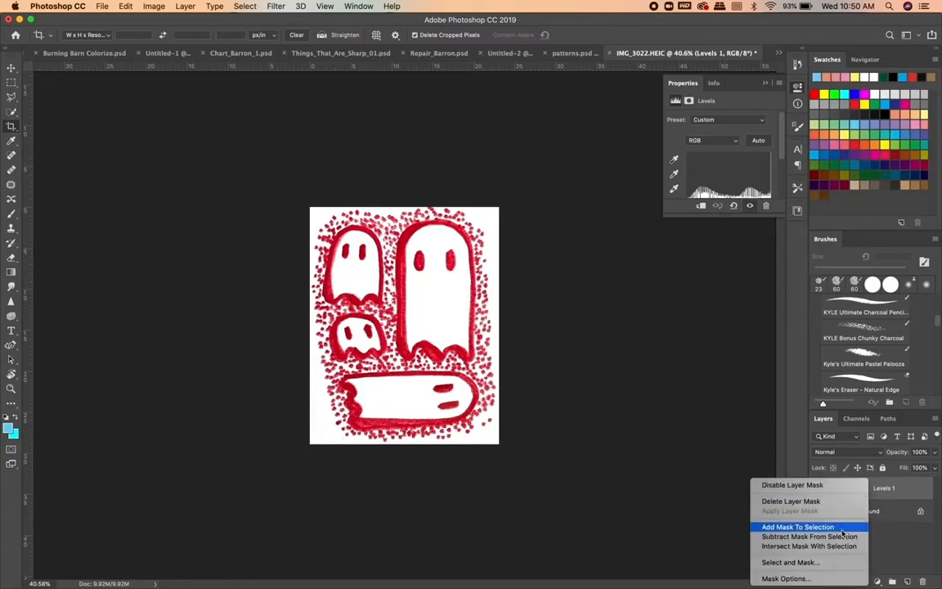
pyautogui.click(908, 533)
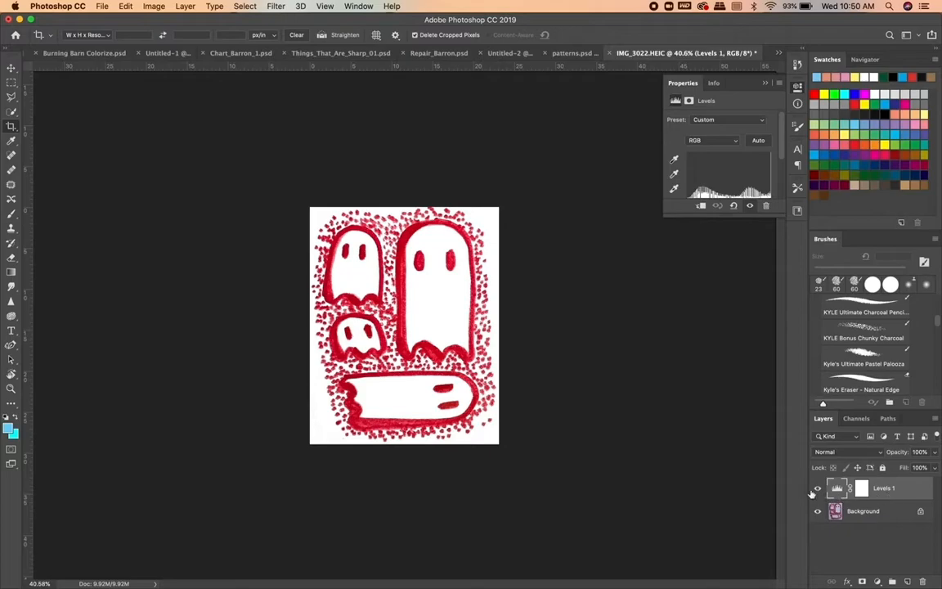
pyautogui.rightClick(887, 489)
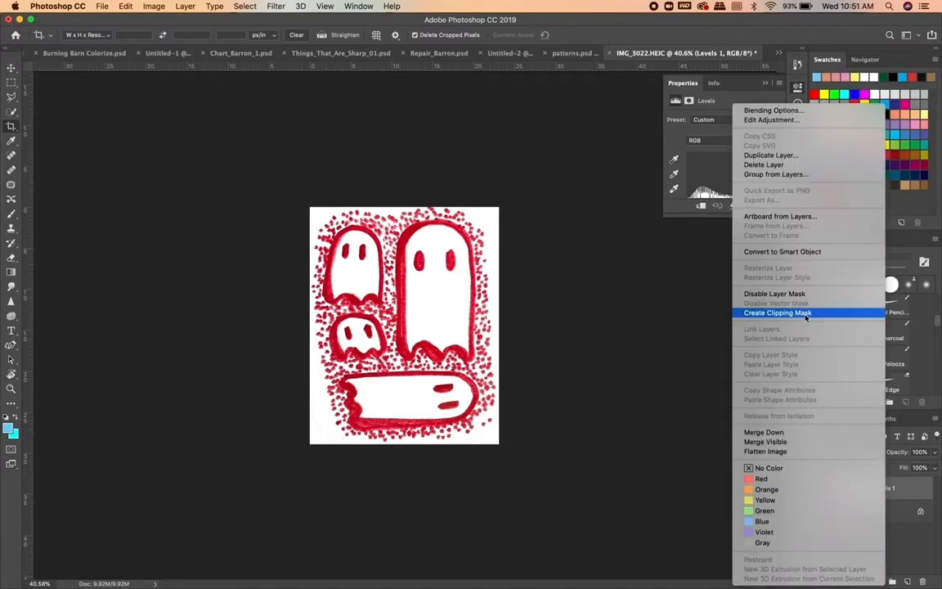
pyautogui.click(781, 431)
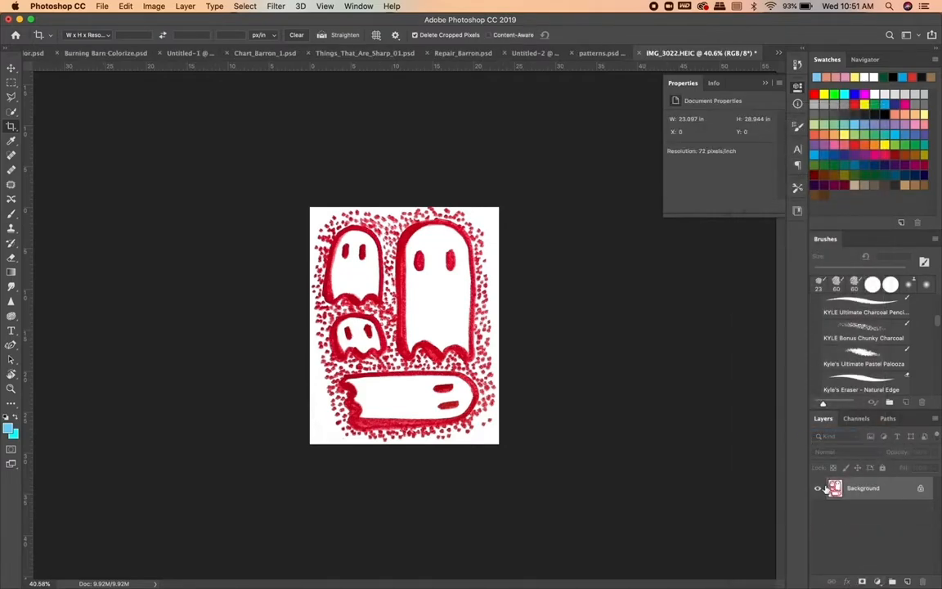
# Step: Unlock the Background layer to make it a regular layer and check it by toggling its visibility
pyautogui.click(918, 488)
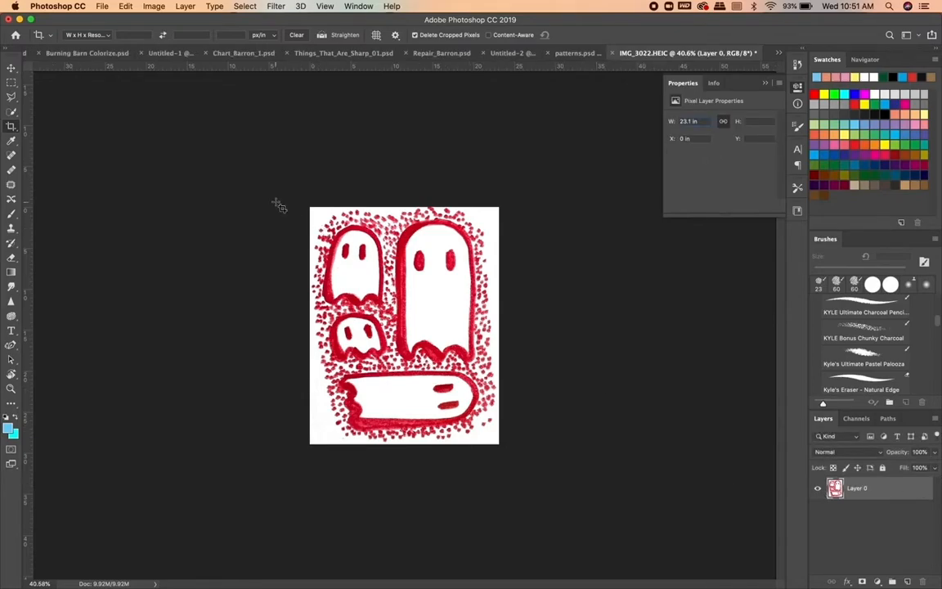
pyautogui.click(11, 67)
pyautogui.click(817, 488)
pyautogui.click(817, 488)
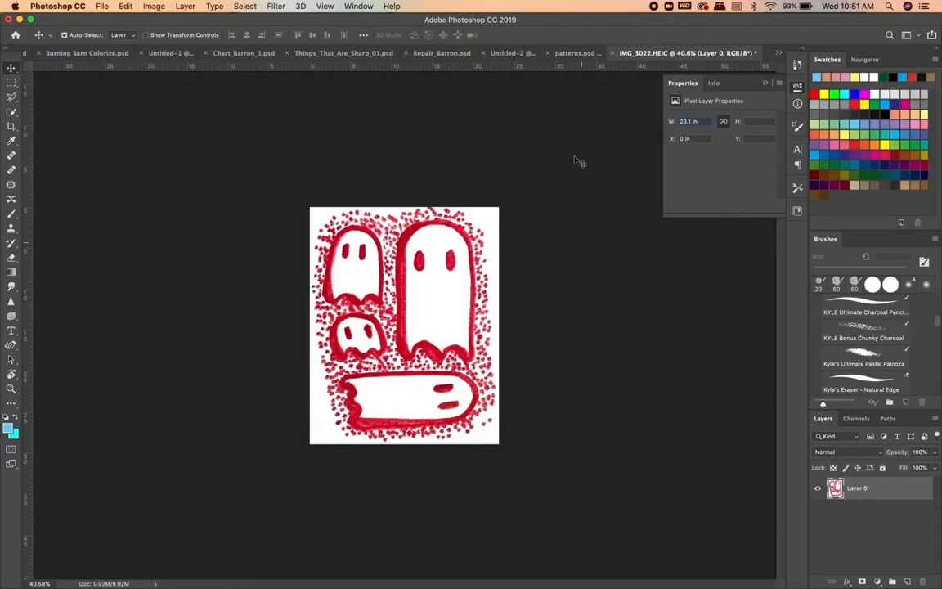
# Step: Apply the Offset filter to Layer 0 with -29 pixels horizontal, -1663 pixels vertical and Wrap Around
pyautogui.click(269, 5)
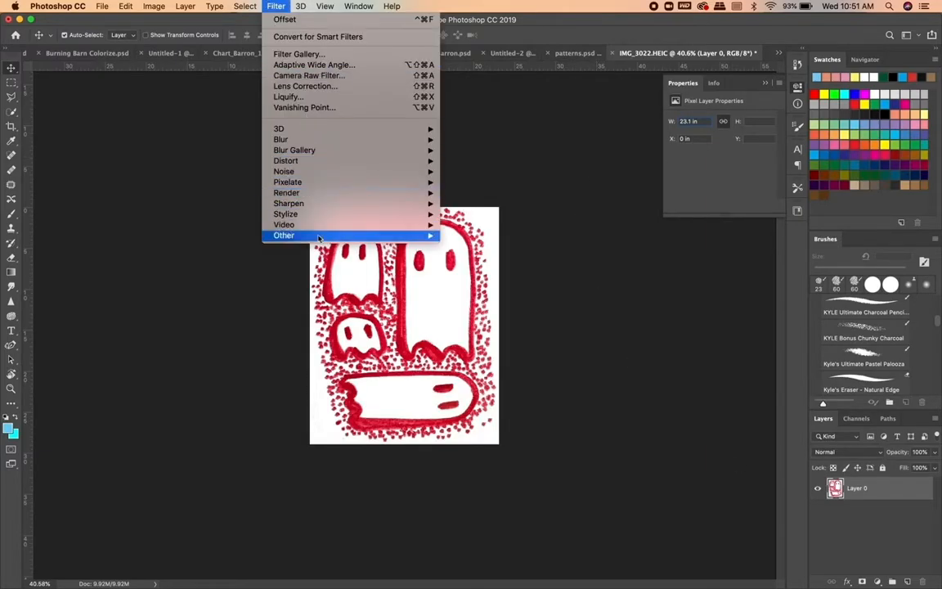
pyautogui.moveTo(318, 237)
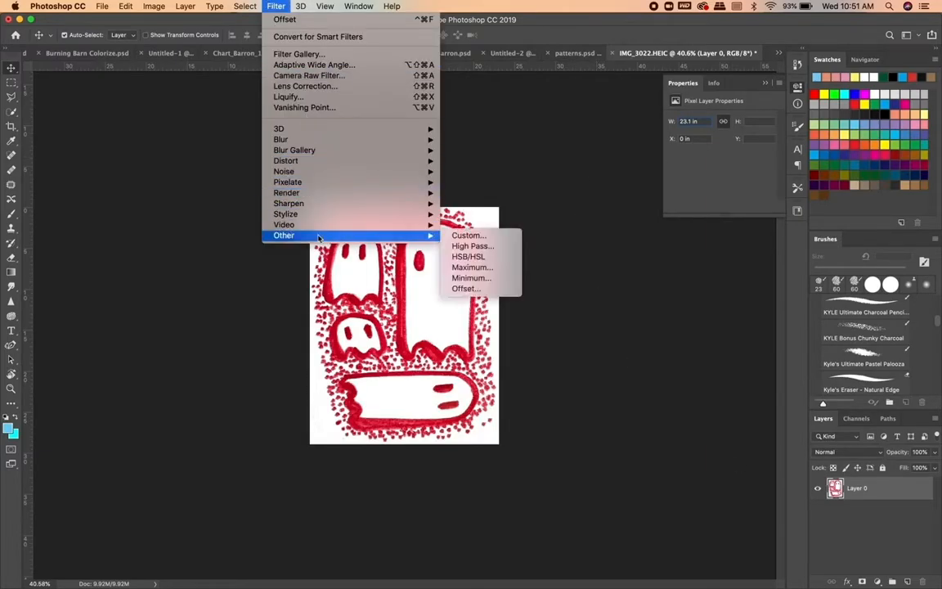
pyautogui.click(486, 289)
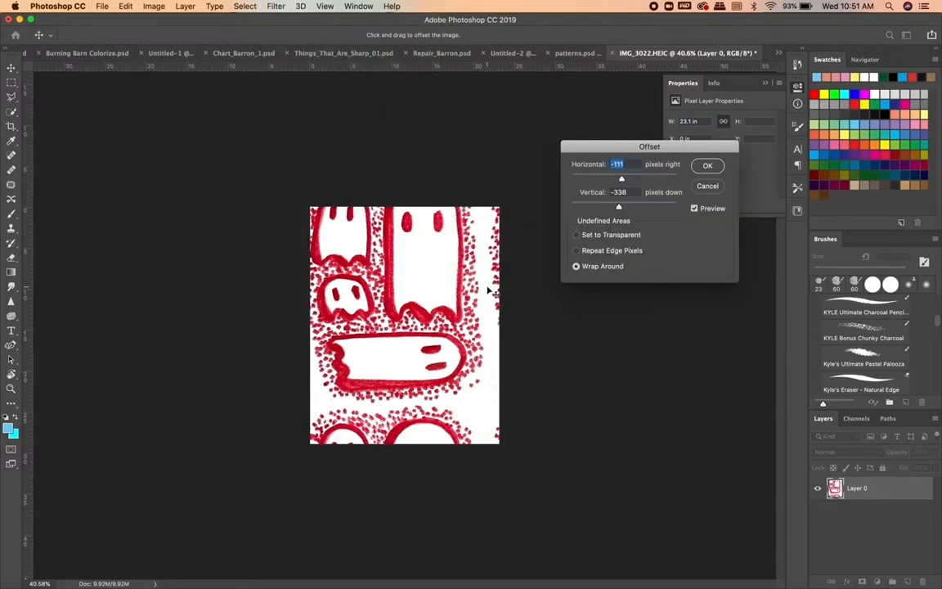
pyautogui.moveTo(619, 208); pyautogui.dragTo(624, 180)
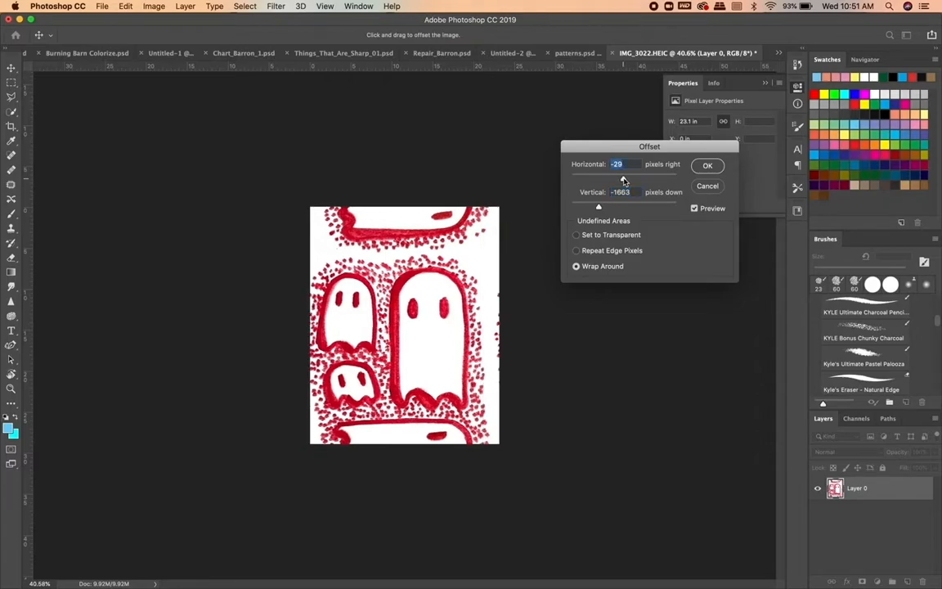
pyautogui.click(708, 167)
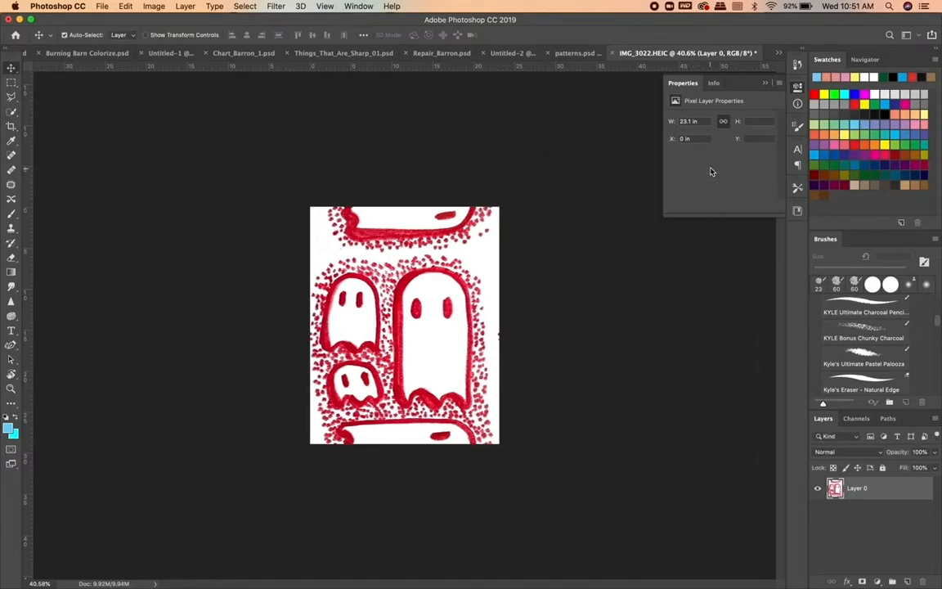
# Step: Add a new layer and clone red dots over the white gap above the ghosts with an 87 px Clone Stamp
pyautogui.click(906, 582)
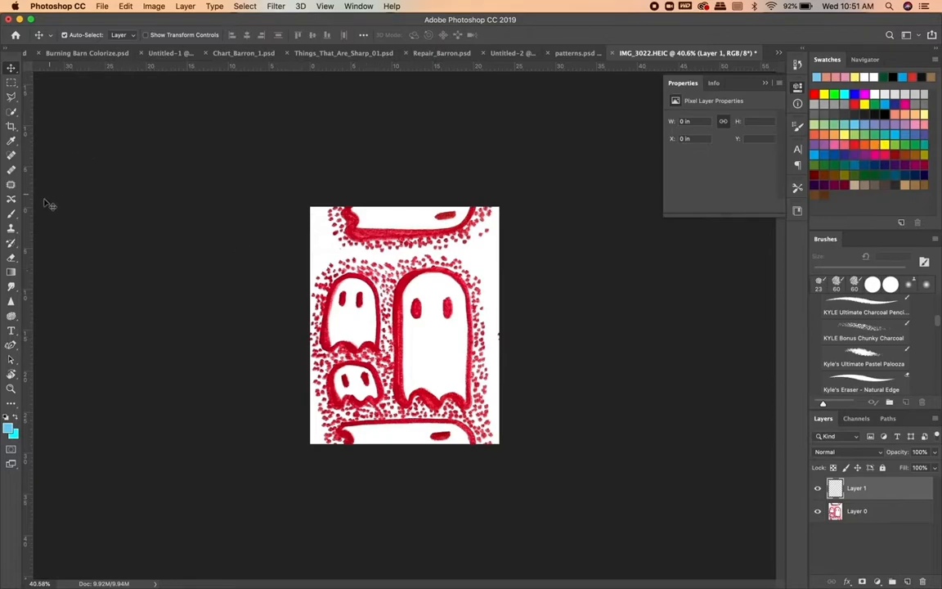
pyautogui.click(12, 228)
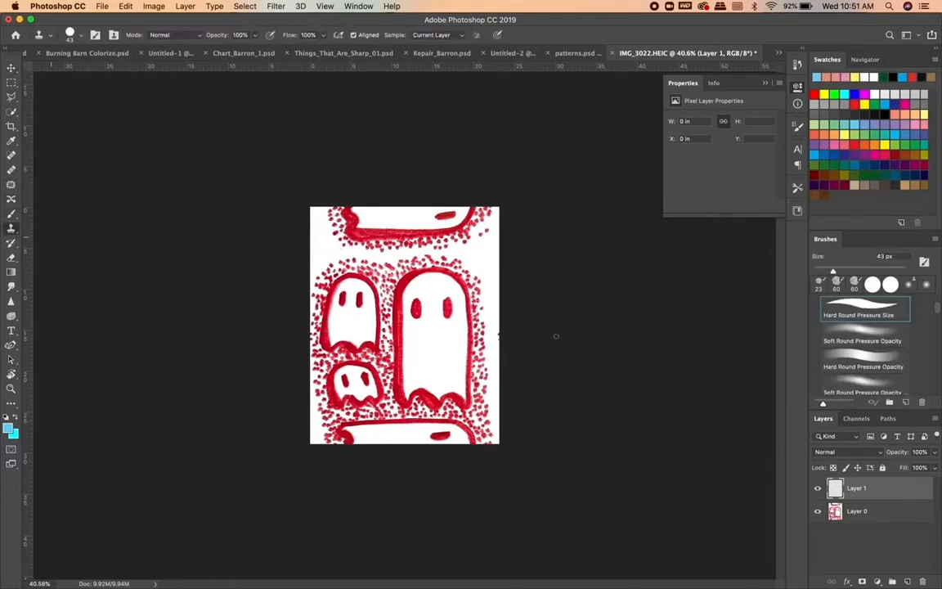
pyautogui.click(882, 518)
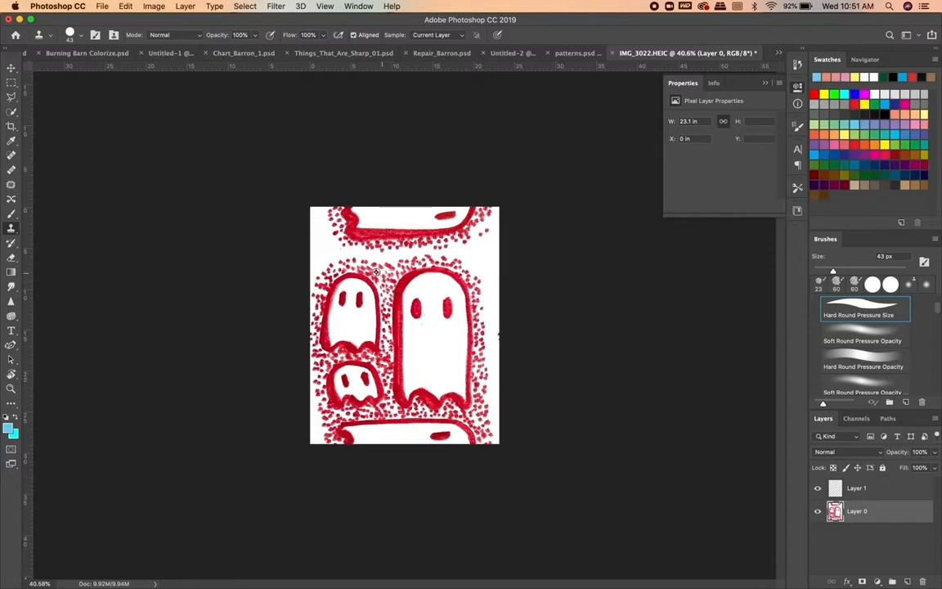
pyautogui.click(888, 489)
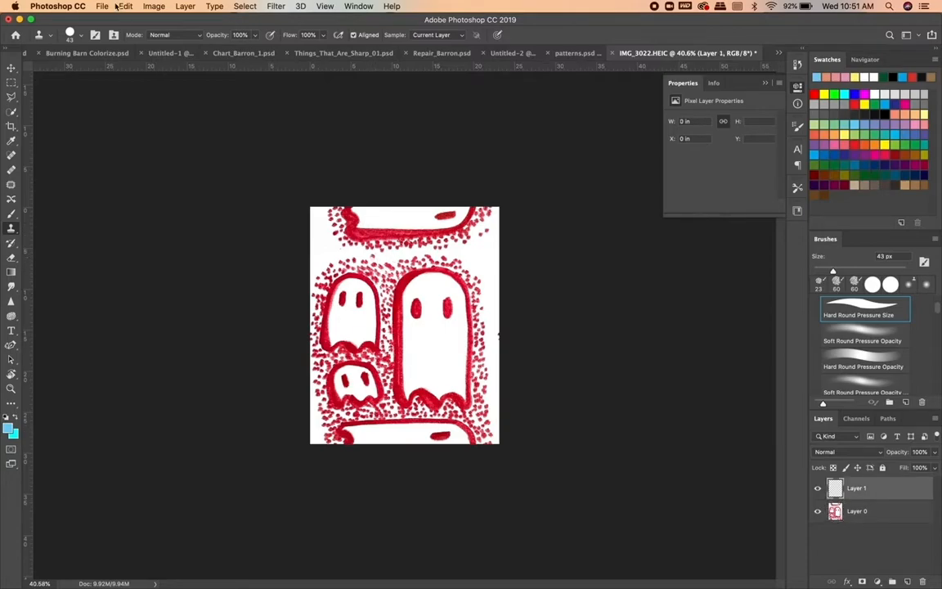
pyautogui.click(80, 36)
pyautogui.click(86, 69)
pyautogui.moveTo(360, 249)
pyautogui.mouseDown()
pyautogui.moveTo(388, 255)
pyautogui.moveTo(418, 250)
pyautogui.mouseUp()
# Step: Clone dots on Layer 0 toward the right end of the gap and merge the visible layers into one
pyautogui.click(870, 511)
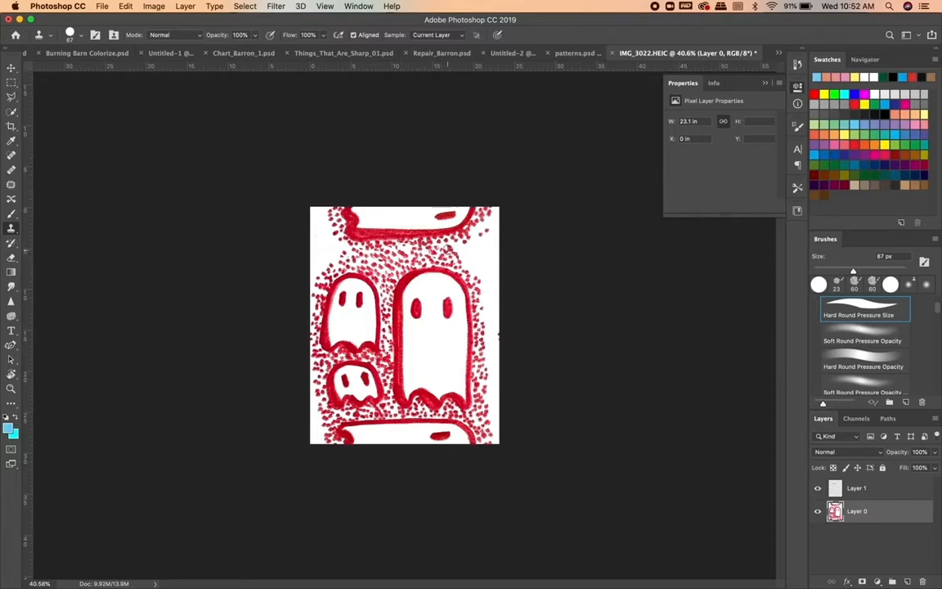
pyautogui.moveTo(469, 248); pyautogui.dragTo(491, 282)
pyautogui.press('super+z')
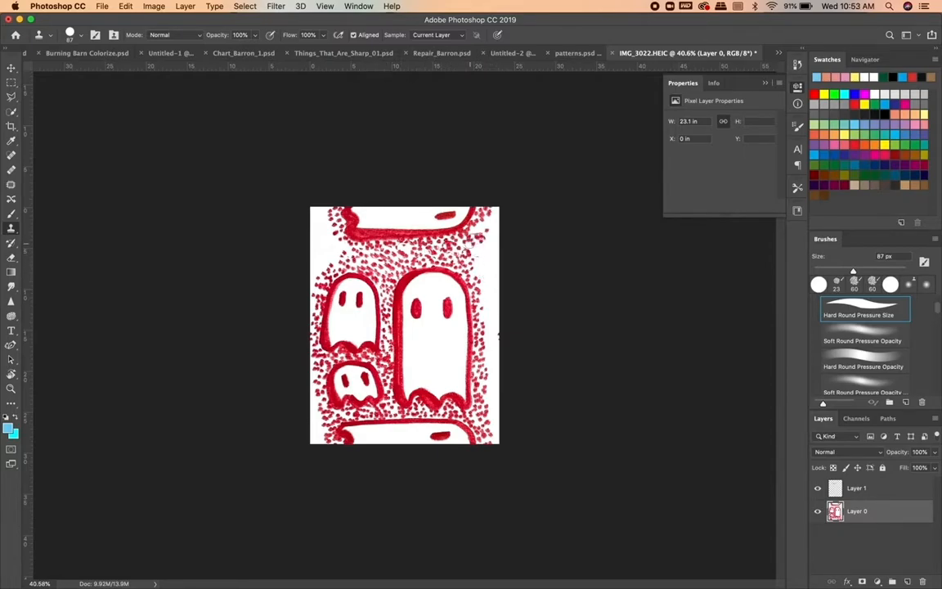
pyautogui.rightClick(873, 487)
pyautogui.click(761, 442)
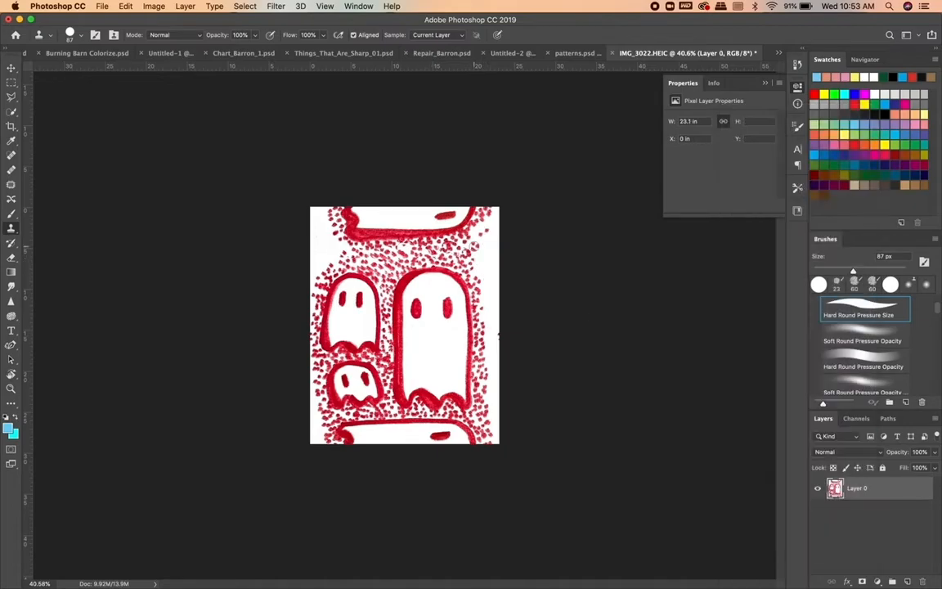
# Step: Clone dots down the blank strip right of the large ghost and into the image's lower-left corner
pyautogui.moveTo(451, 245); pyautogui.dragTo(484, 252)
pyautogui.press('super+z')
pyautogui.click(485, 293)
pyautogui.moveTo(489, 315); pyautogui.dragTo(490, 381)
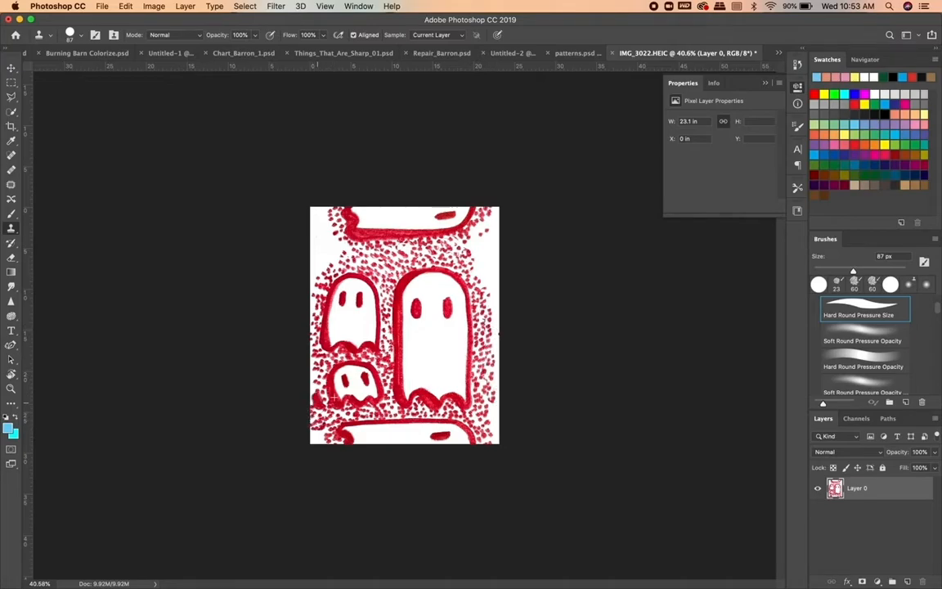
pyautogui.click(318, 434)
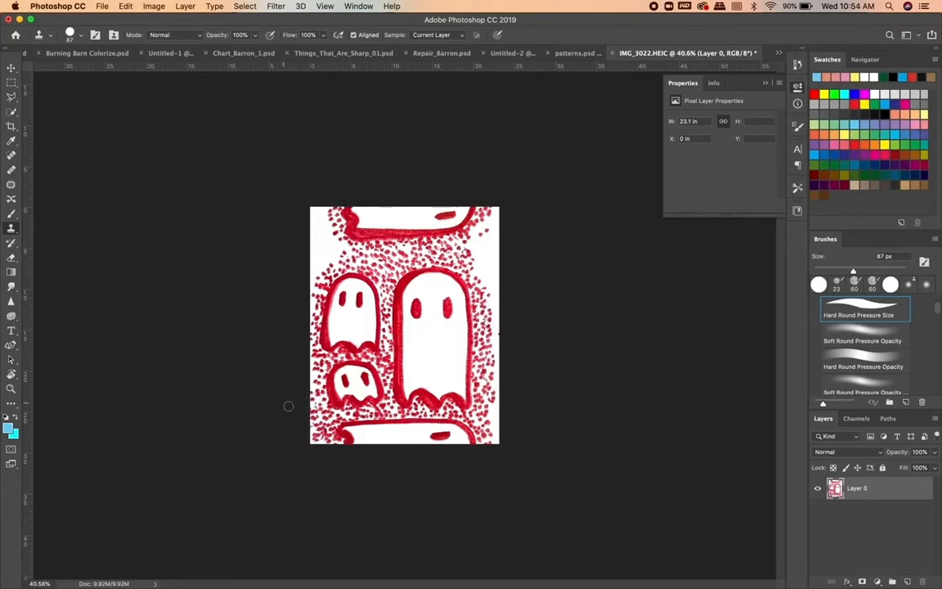
pyautogui.moveTo(314, 432); pyautogui.dragTo(318, 440)
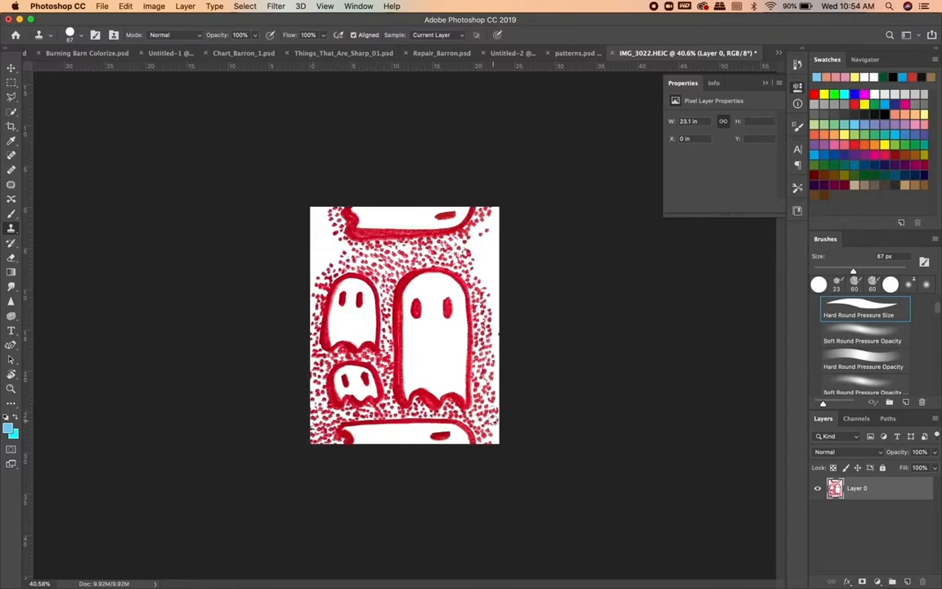
# Step: Enlarge the Clone Stamp brush to 111 px and fill the remaining blank areas beside the upper ghost with dots
pyautogui.click(80, 35)
pyautogui.moveTo(95, 71); pyautogui.dragTo(100, 71)
pyautogui.click(469, 249)
pyautogui.moveTo(479, 244)
pyautogui.mouseDown()
pyautogui.moveTo(488, 224)
pyautogui.moveTo(500, 259)
pyautogui.mouseUp()
pyautogui.click(488, 263)
pyautogui.click(481, 265)
pyautogui.press('super+z')
pyautogui.press('super+z')
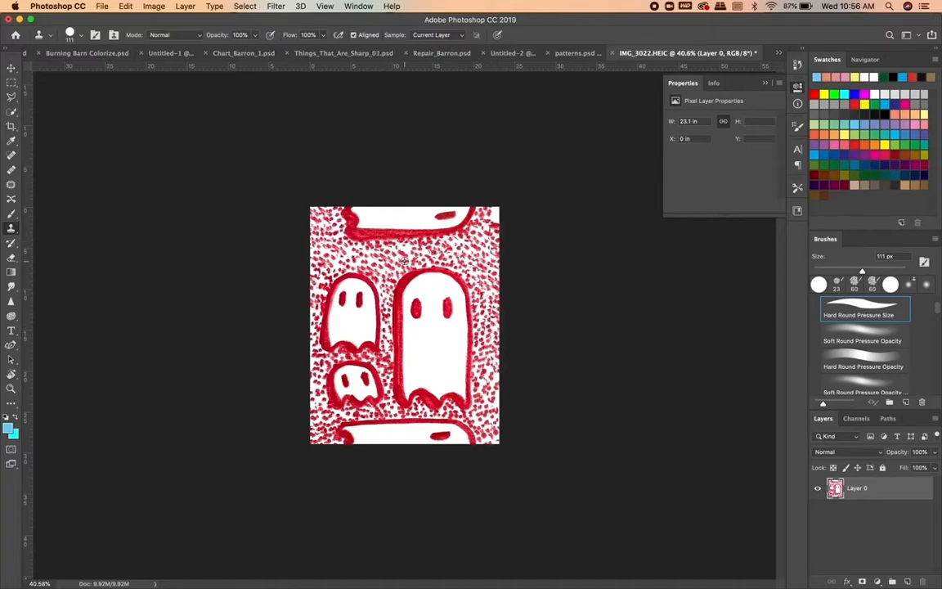
# Step: Apply the Offset filter to the layer again, shifting it horizontally so the side edges meet inside the image
pyautogui.click(276, 6)
pyautogui.moveTo(316, 235)
pyautogui.click(464, 301)
pyautogui.moveTo(622, 179)
pyautogui.mouseDown()
pyautogui.moveTo(630, 209)
pyautogui.moveTo(626, 179)
pyautogui.moveTo(607, 180)
pyautogui.mouseUp()
pyautogui.press('Return')
# Step: Set the Clone Stamp brush to 143 px and clone dots over the seams and sparse spots between the ghosts
pyautogui.click(72, 34)
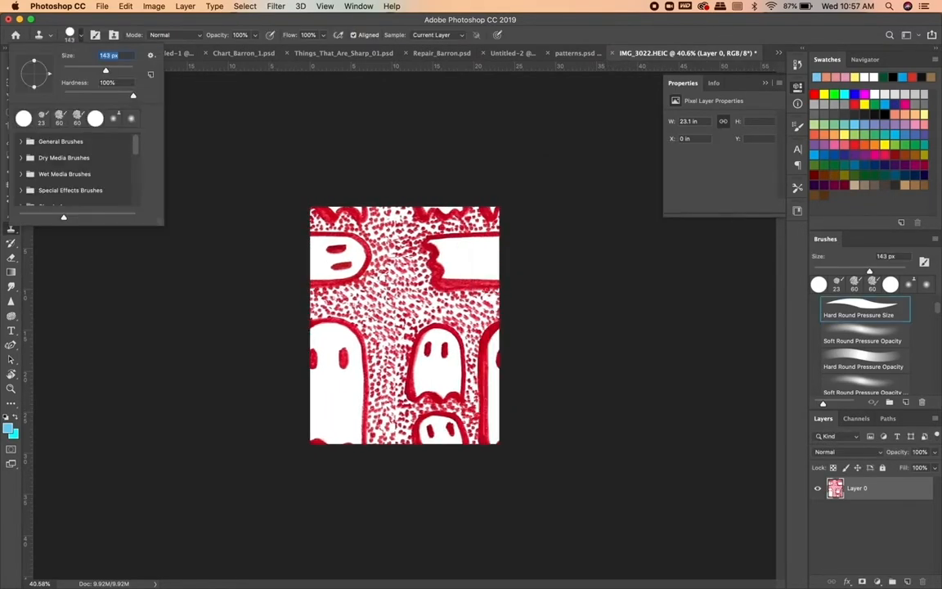
pyautogui.keyDown('alt'); pyautogui.click(360, 299); pyautogui.keyUp('alt')
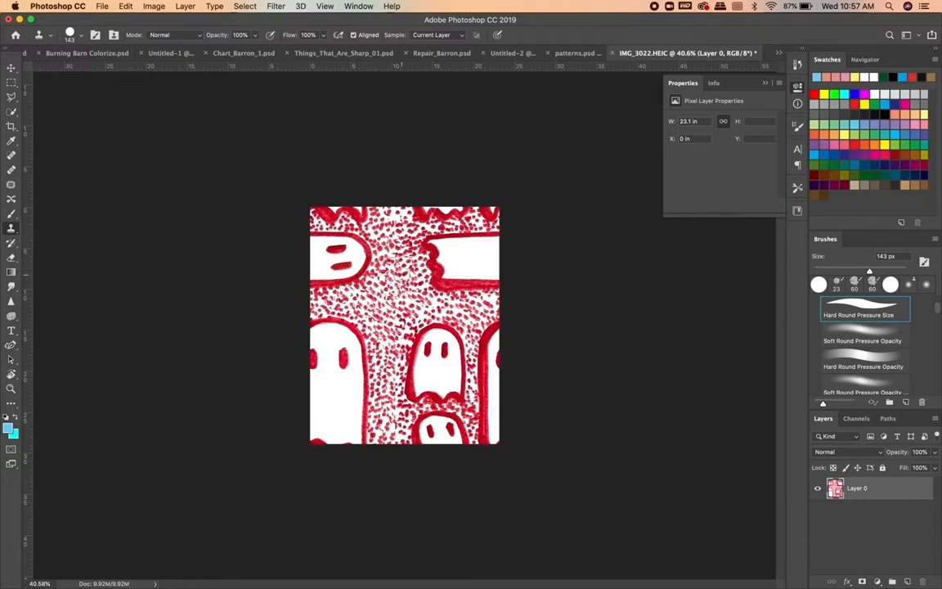
pyautogui.click(469, 314)
pyautogui.click(394, 427)
pyautogui.click(396, 439)
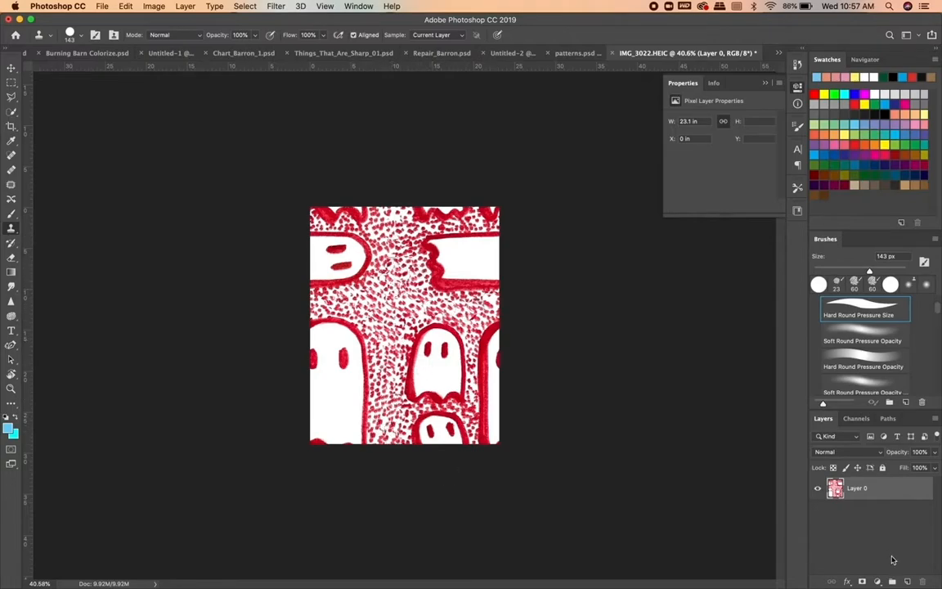
# Step: Define the finished image as a pattern named "ghosts"
pyautogui.click(125, 6)
pyautogui.moveTo(102, 6)
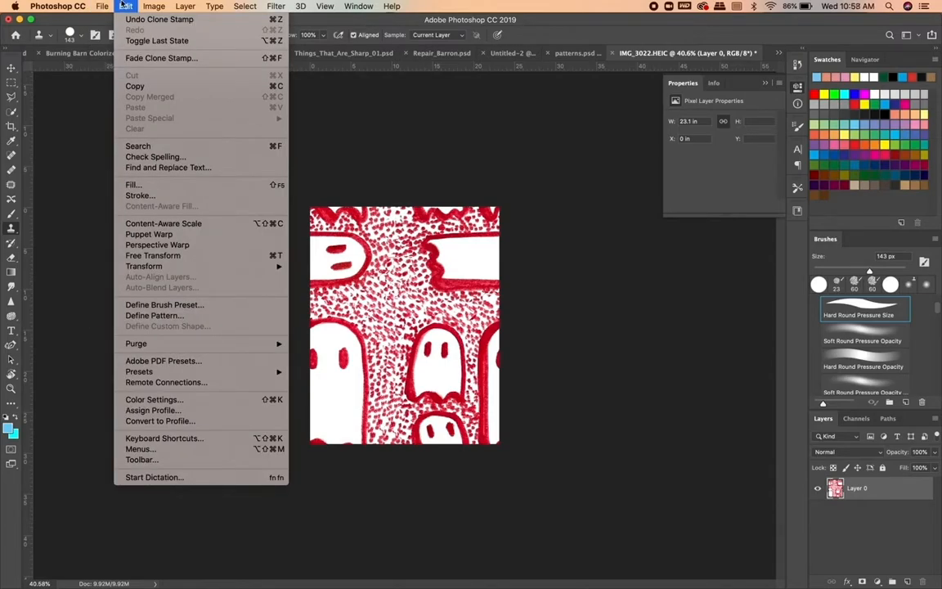
pyautogui.click(188, 315)
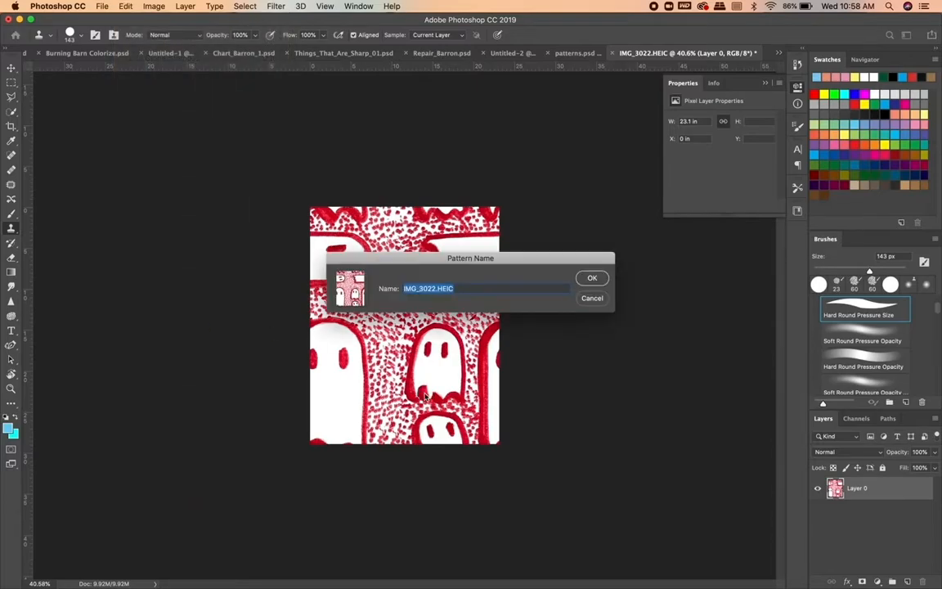
pyautogui.write('ghosts')
pyautogui.click(595, 277)
# Step: Switch to the patterns.psd document and hide the Pattern Fill 1 layer
pyautogui.click(779, 53)
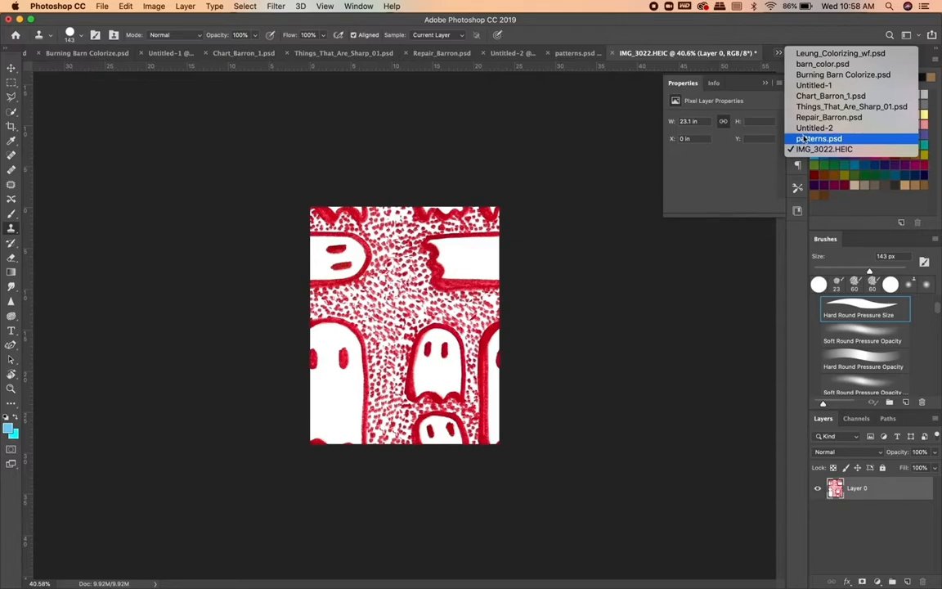
pyautogui.click(805, 139)
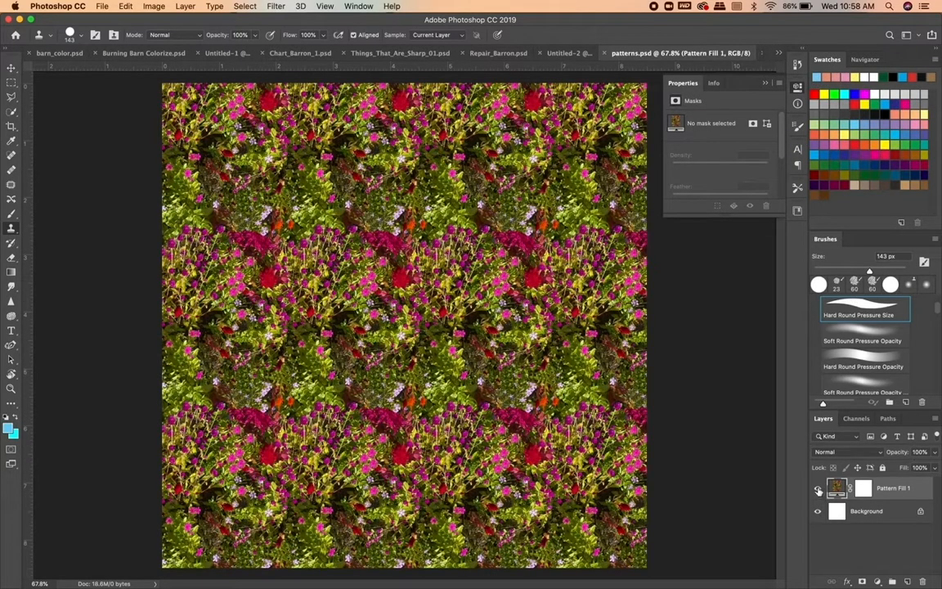
pyautogui.click(818, 488)
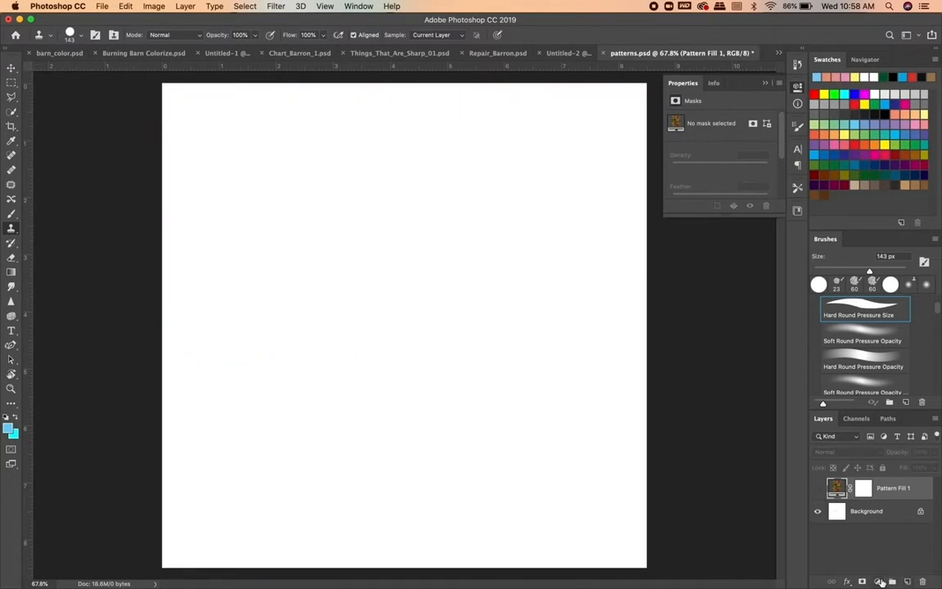
# Step: Add a pattern fill layer above Pattern Fill 1 using the ghosts pattern at 30% scale, and inspect the full tiled canvas
pyautogui.click(880, 581)
pyautogui.click(880, 389)
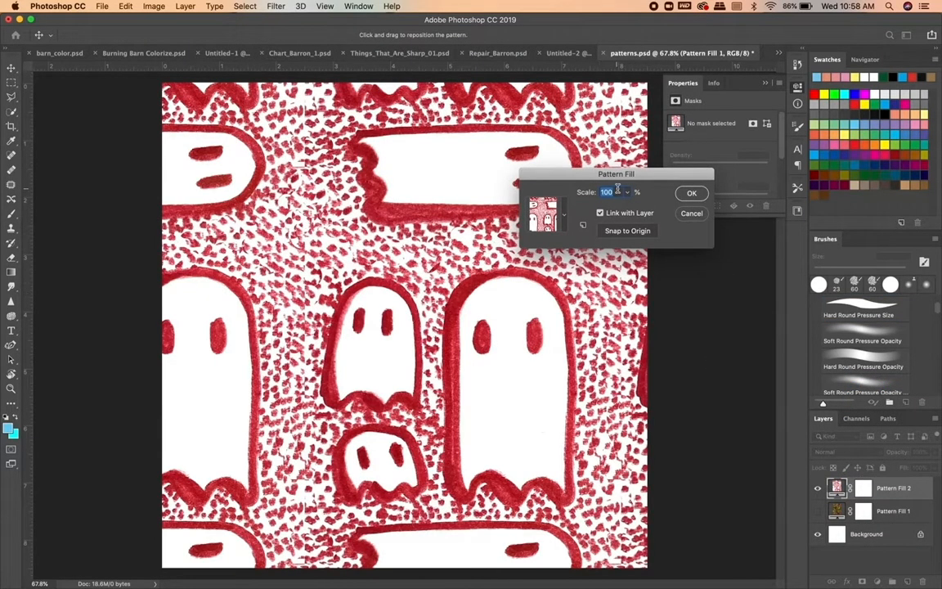
pyautogui.write('50')
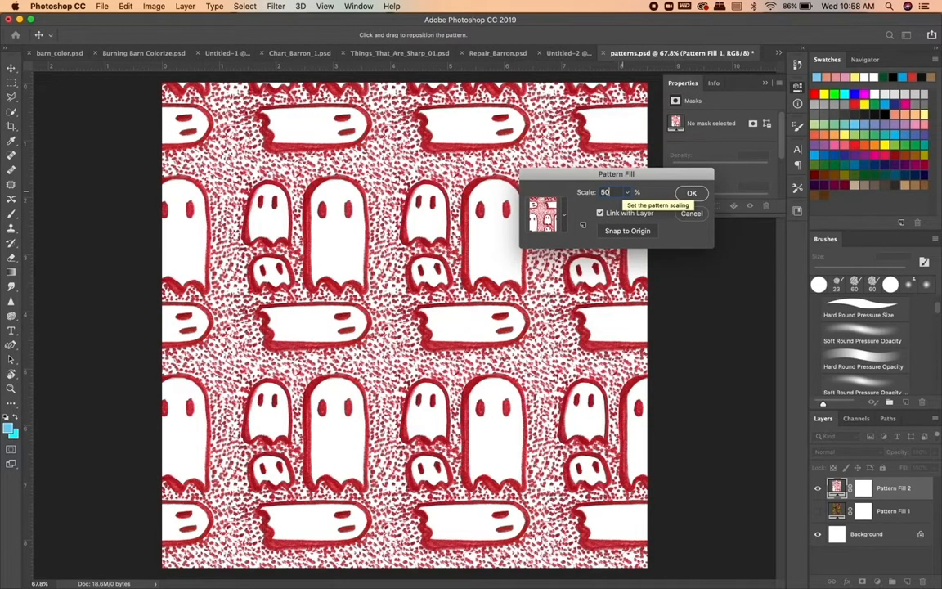
pyautogui.press('BackSpace')
pyautogui.press('BackSpace')
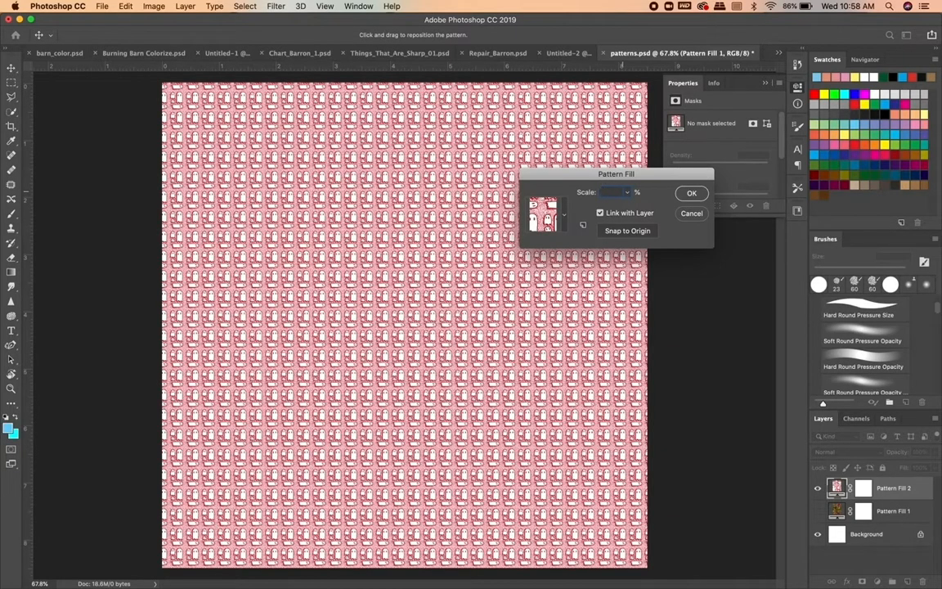
pyautogui.write('30')
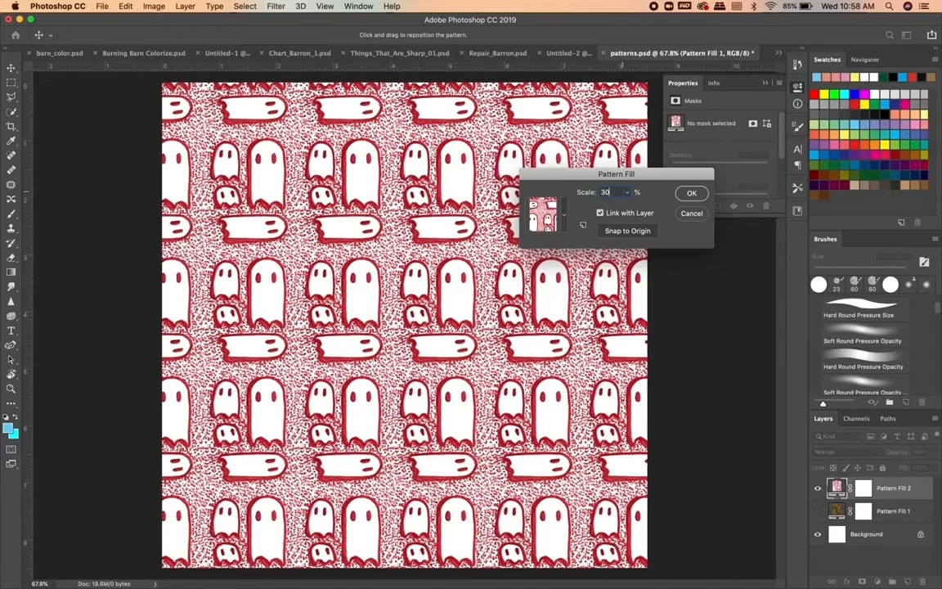
pyautogui.click(690, 194)
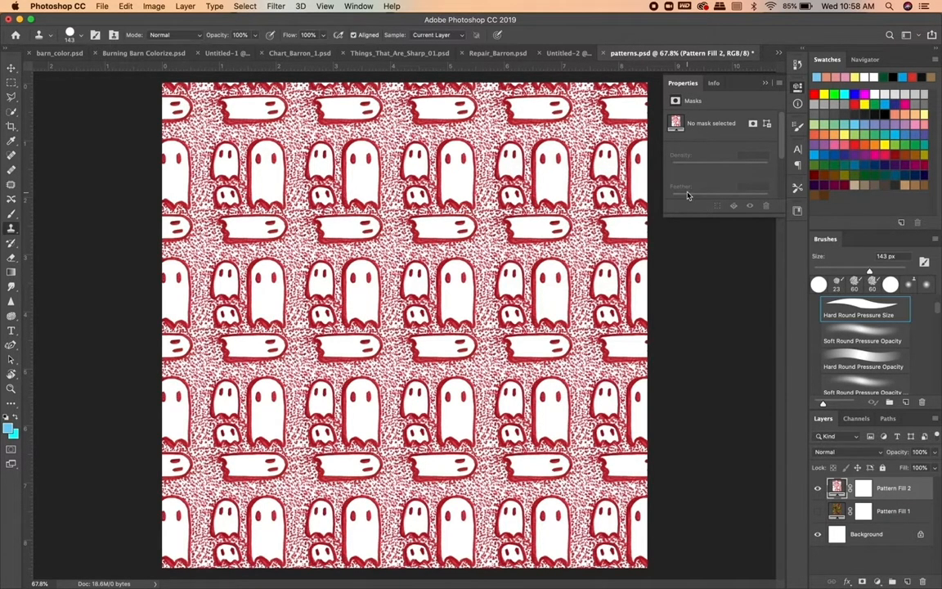
pyautogui.click(819, 489)
pyautogui.click(818, 489)
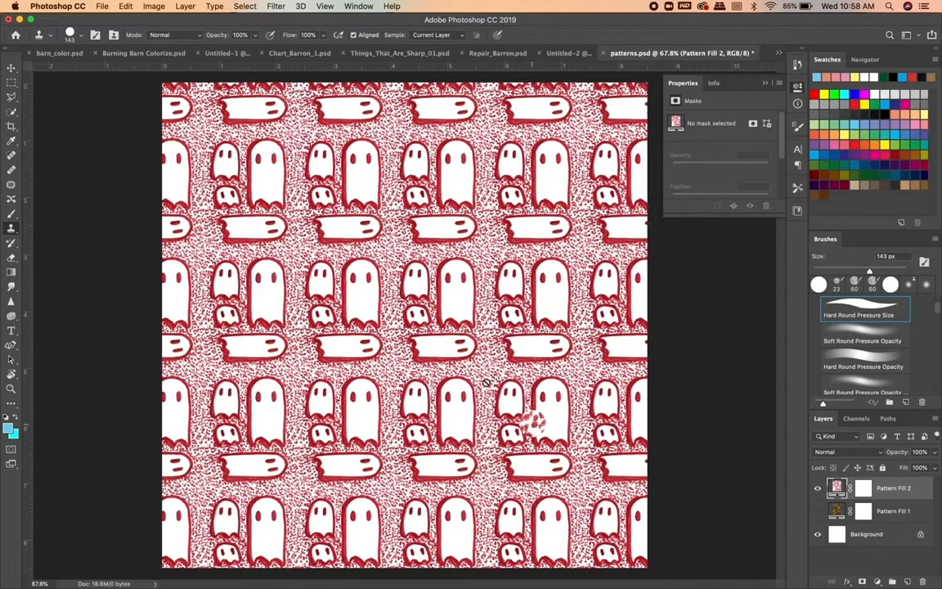
pyautogui.scroll(-2, 437, 327)
pyautogui.scroll(-2, 436, 327)
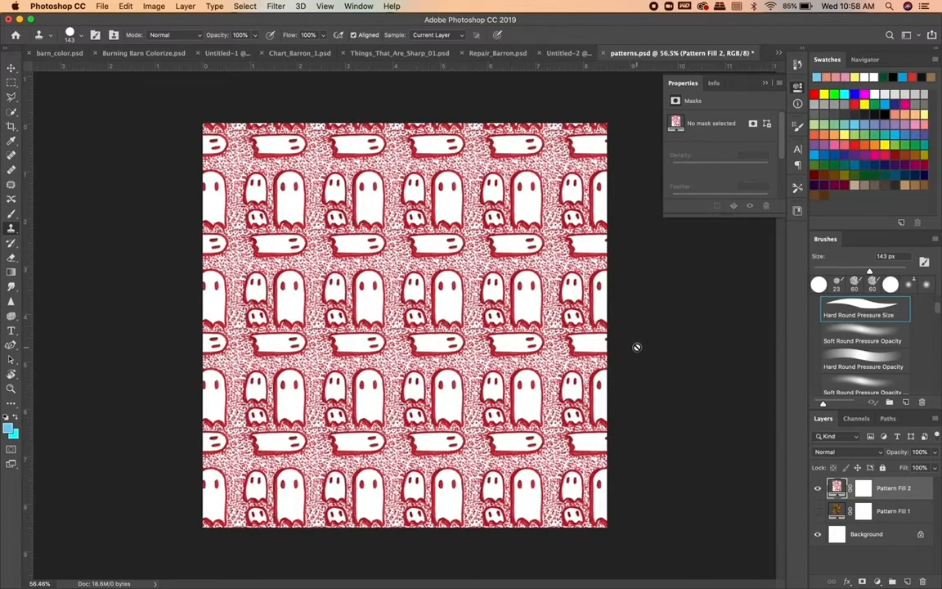
pyautogui.scroll(1, 582, 336)
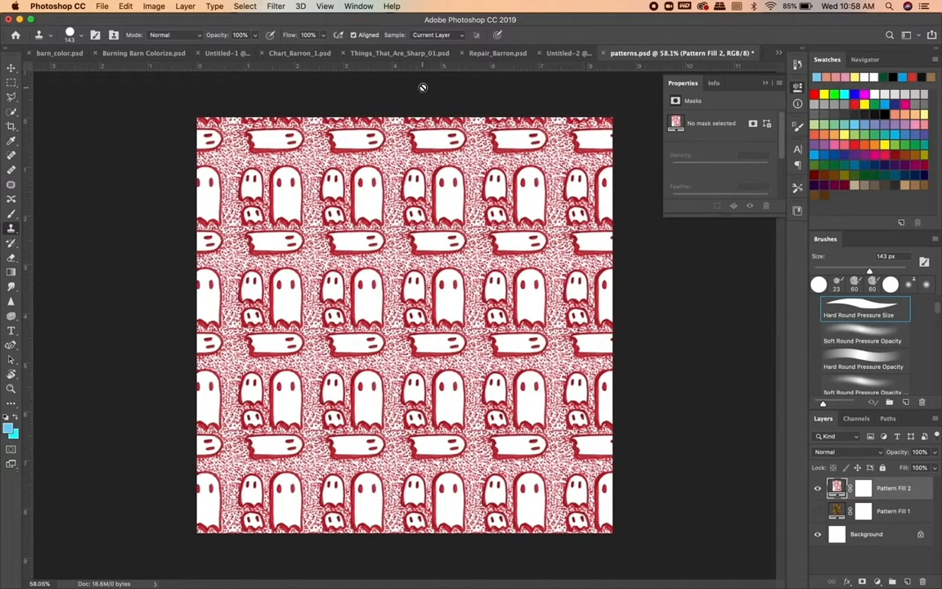
# Step: Switch to the Untitled-2 document and show Layer 1 with the pastel stripes
pyautogui.click(577, 53)
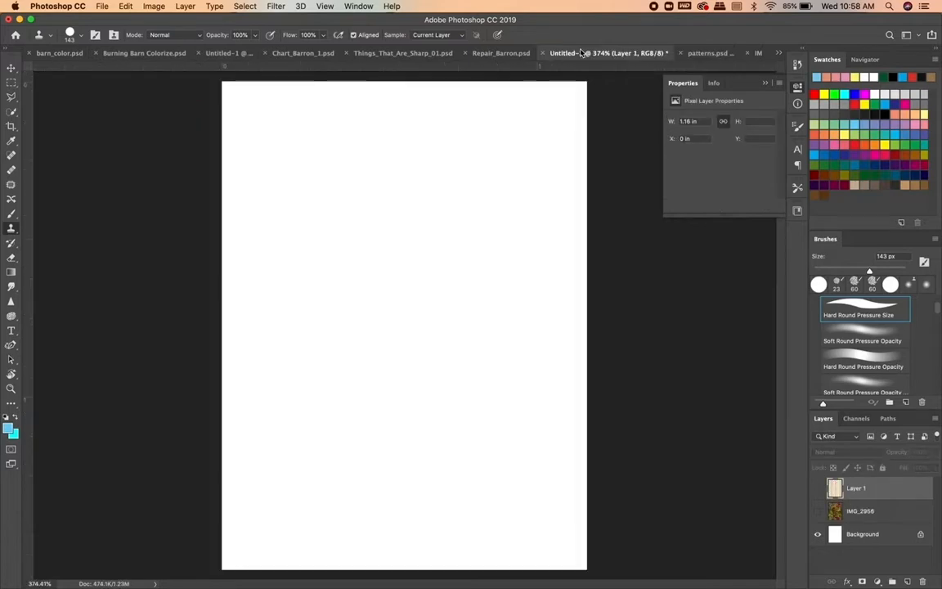
pyautogui.click(506, 53)
pyautogui.click(655, 53)
pyautogui.click(817, 489)
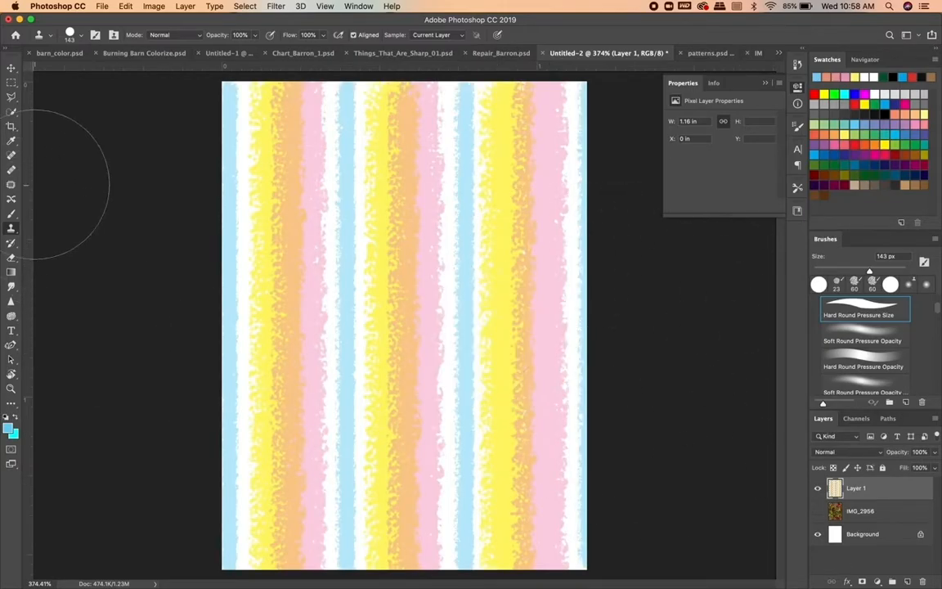
# Step: Apply the Offset filter to Layer 1 with horizontal -576, vertical +646 pixels and Wrap Around
pyautogui.click(12, 69)
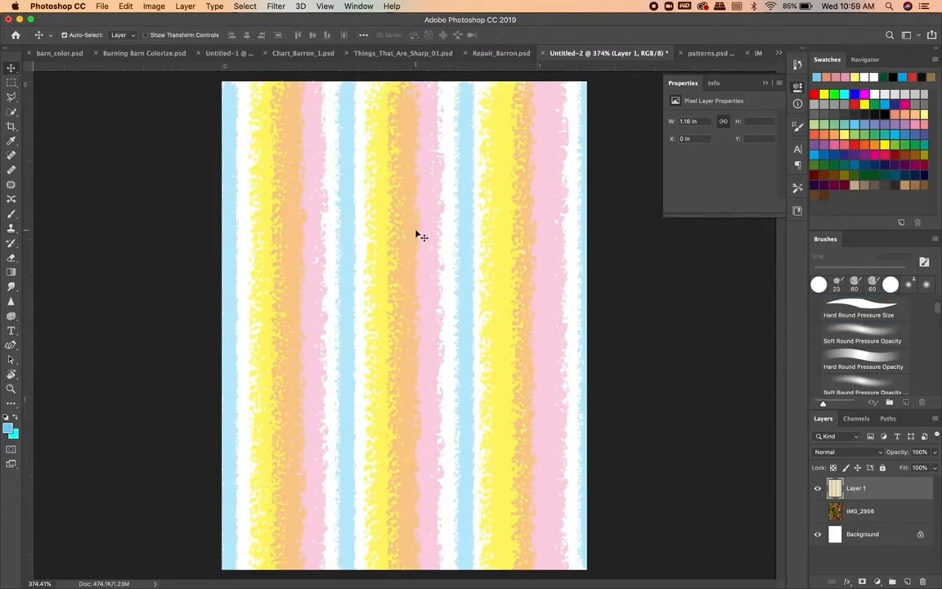
pyautogui.click(276, 6)
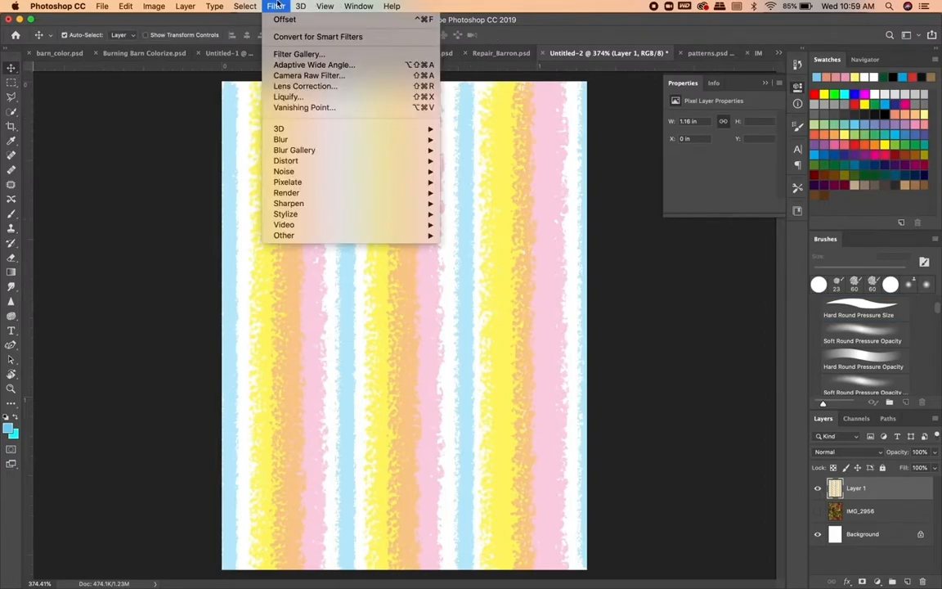
pyautogui.moveTo(316, 235)
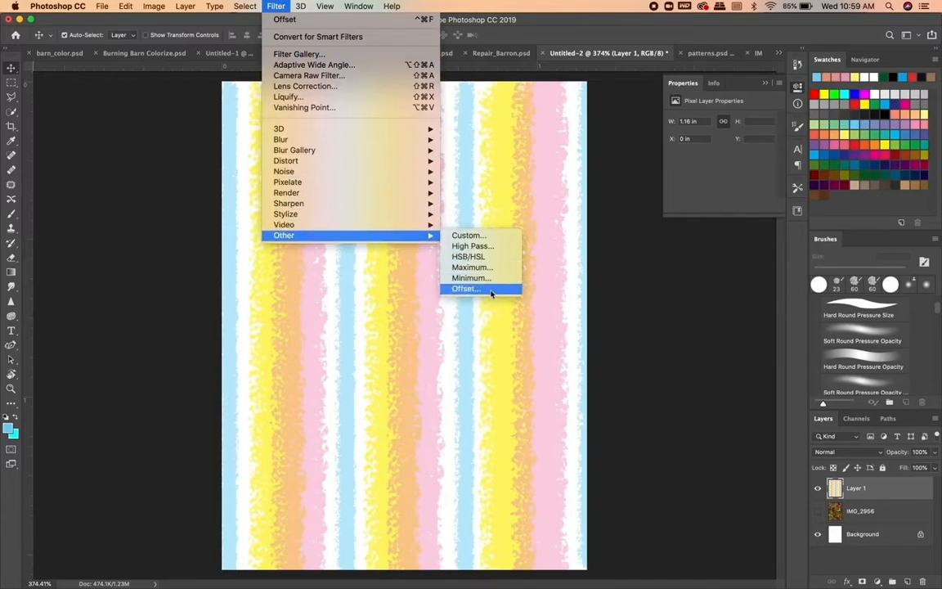
pyautogui.click(464, 289)
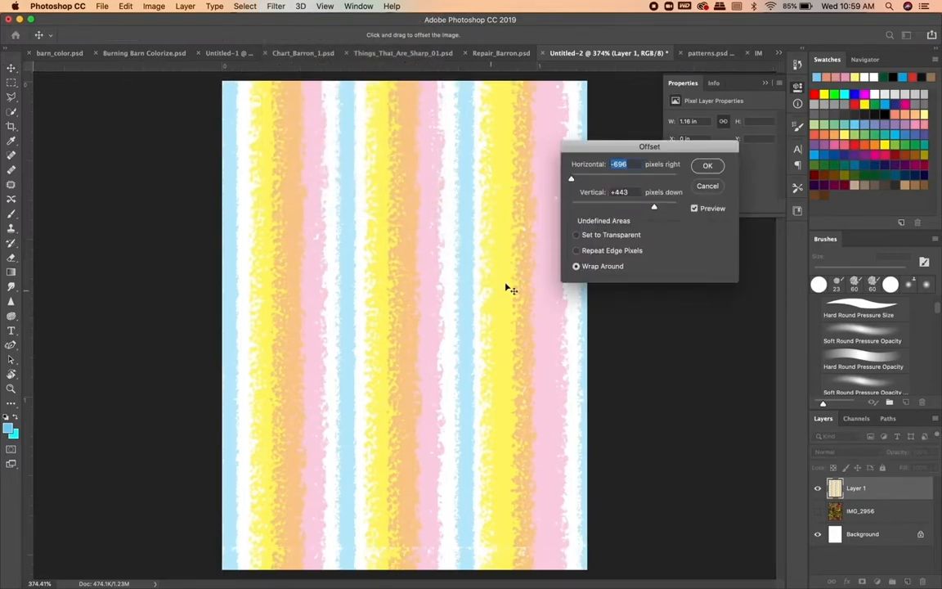
pyautogui.moveTo(573, 180); pyautogui.dragTo(619, 187)
pyautogui.moveTo(626, 187); pyautogui.dragTo(581, 191)
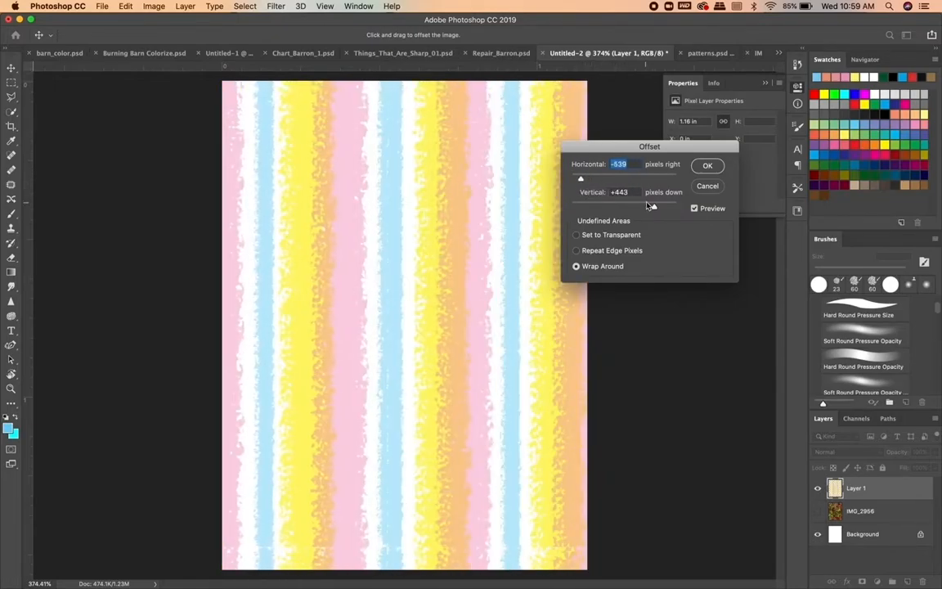
pyautogui.moveTo(650, 207); pyautogui.dragTo(664, 209)
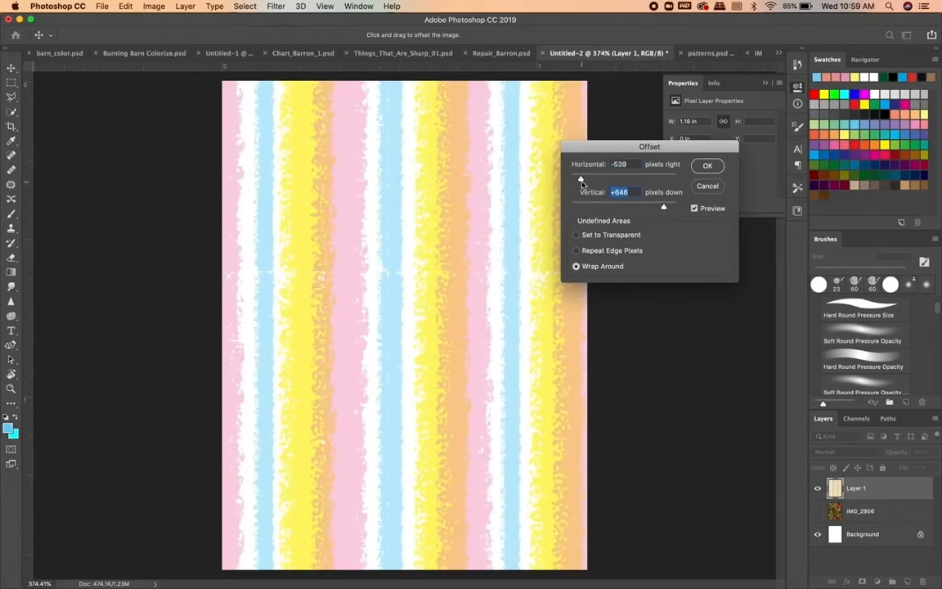
pyautogui.moveTo(580, 183); pyautogui.dragTo(578, 183)
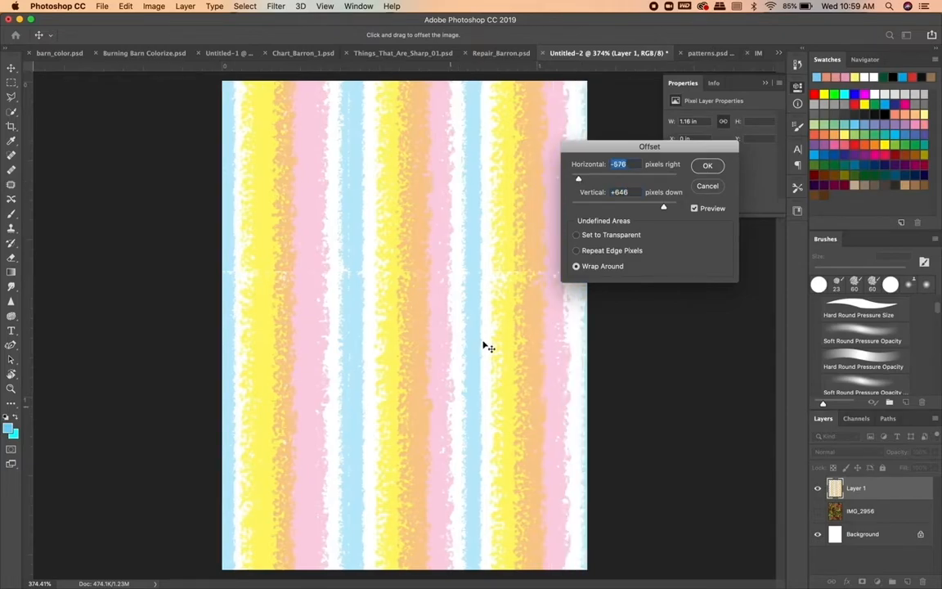
pyautogui.click(707, 167)
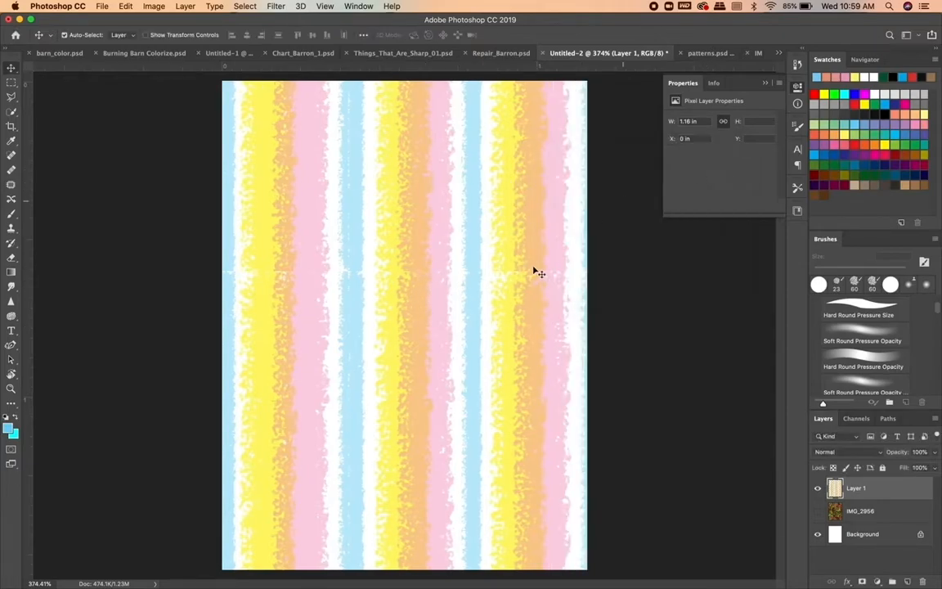
# Step: Set the Clone Stamp brush to 23 px and sample the first orange stripe just below the horizontal seam
pyautogui.click(12, 226)
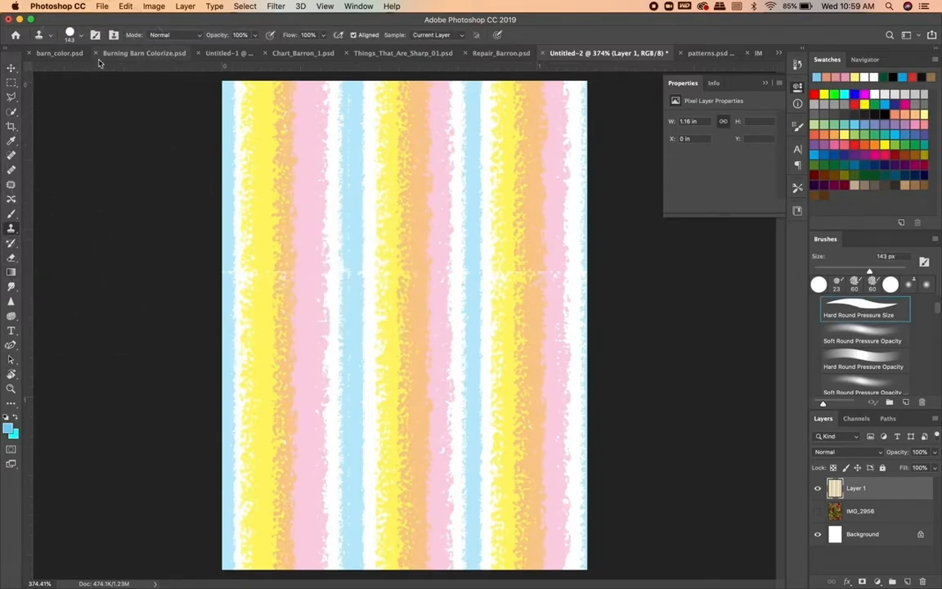
pyautogui.click(79, 36)
pyautogui.moveTo(91, 69); pyautogui.dragTo(70, 69)
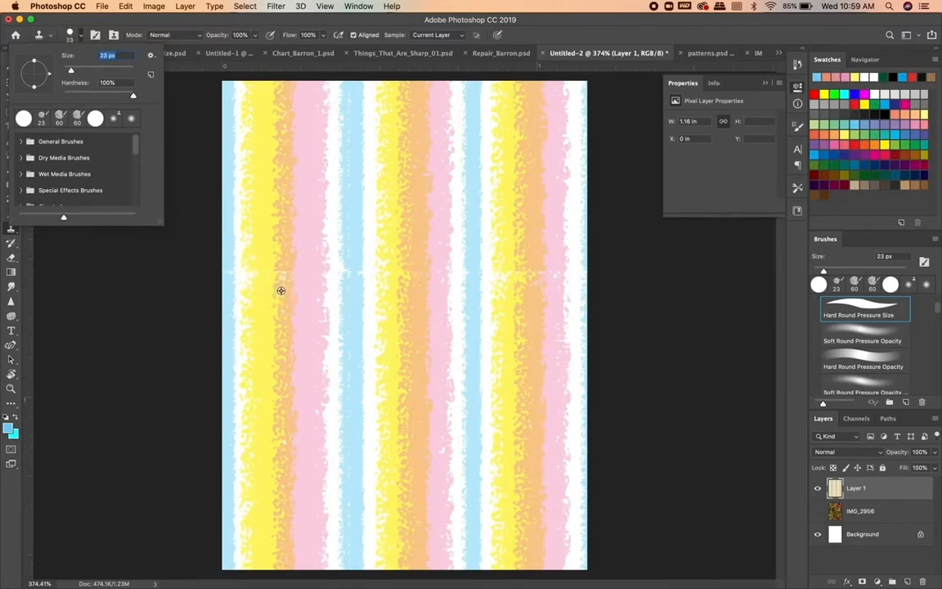
pyautogui.click(284, 282)
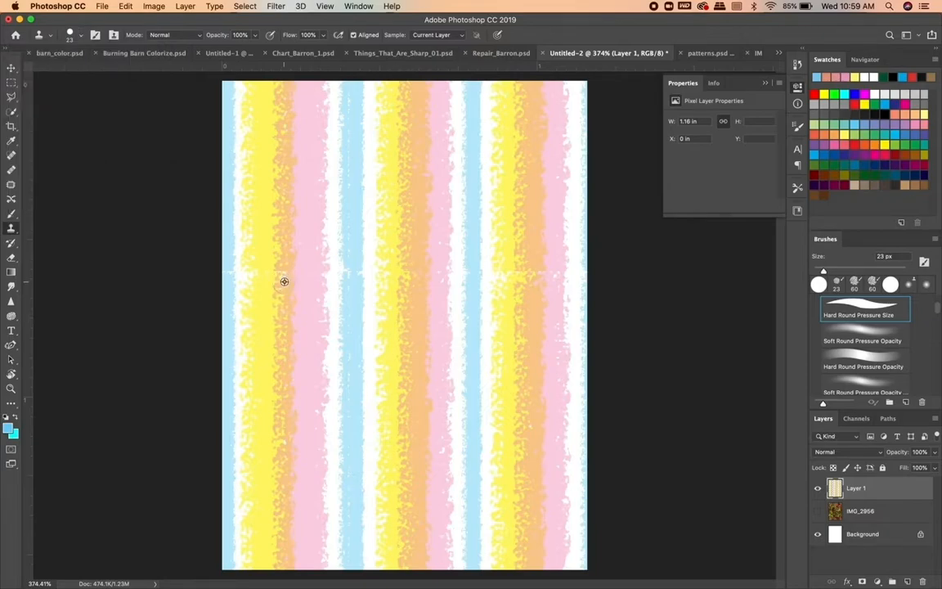
pyautogui.click(284, 286)
# Step: Try cloning over the seam across the first yellow, orange and pink stripes with a 95 px Clone Stamp brush
pyautogui.click(79, 35)
pyautogui.moveTo(78, 67); pyautogui.dragTo(96, 70)
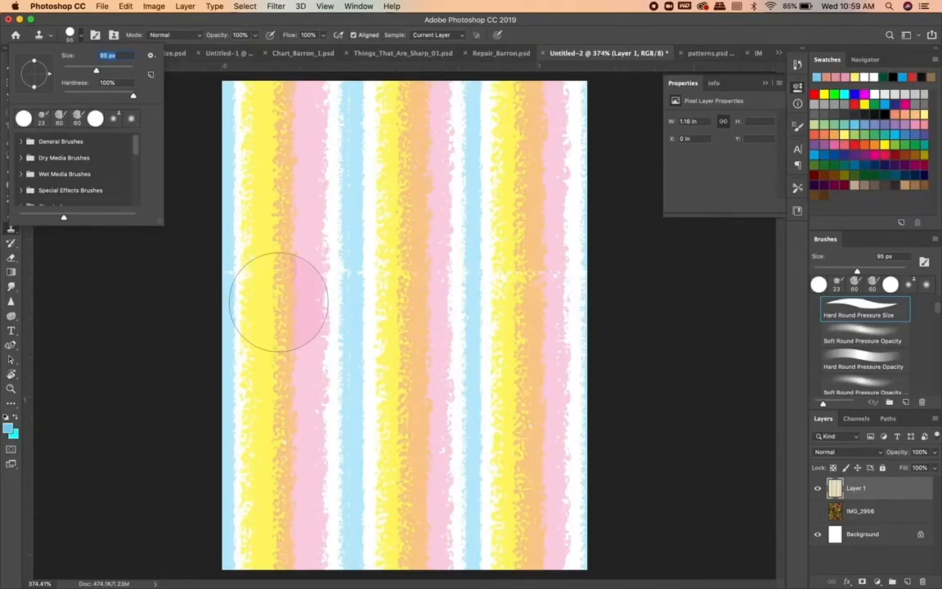
pyautogui.click(280, 294)
pyautogui.press('super+z')
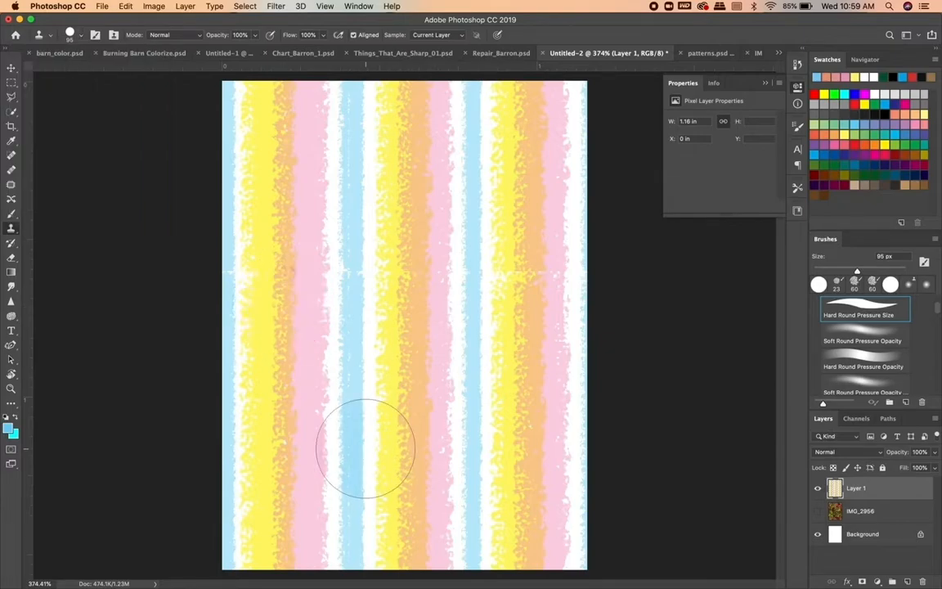
pyautogui.click(296, 278)
pyautogui.press('super+z')
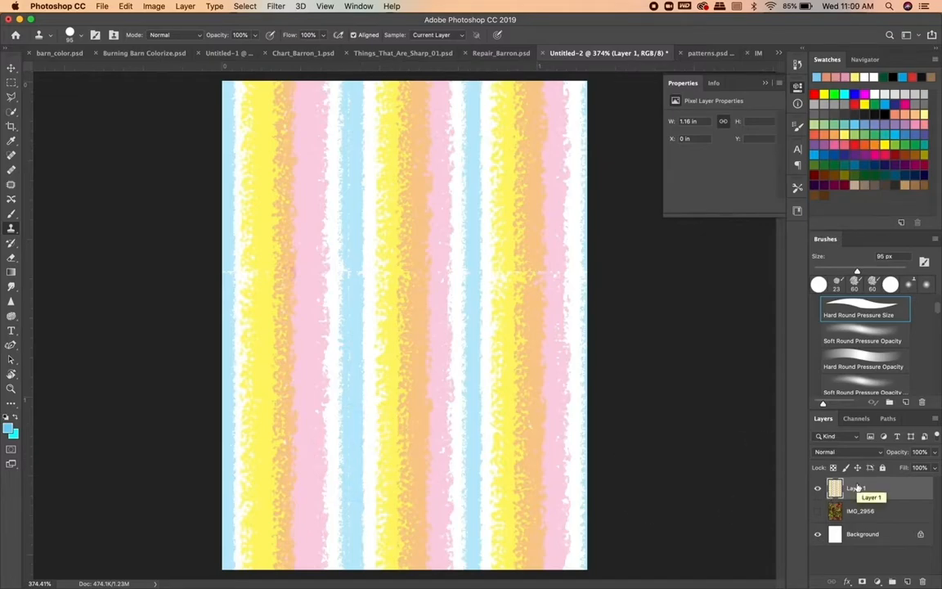
# Step: Try cloning stripes from below over the middle part of the seam with the hard brush at full opacity
pyautogui.keyDown('alt'); pyautogui.click(416, 328); pyautogui.keyUp('alt')
pyautogui.click(414, 269)
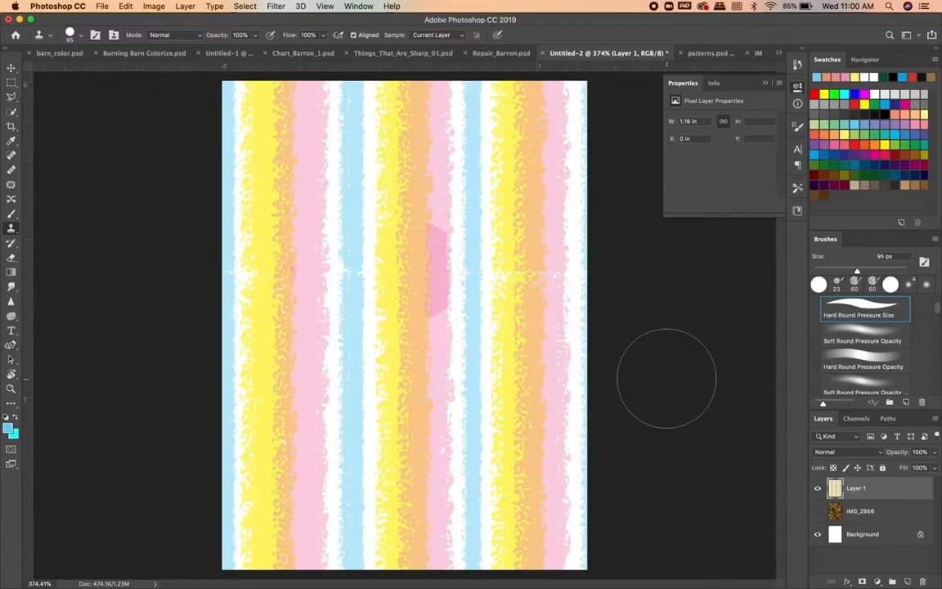
pyautogui.press('super+z')
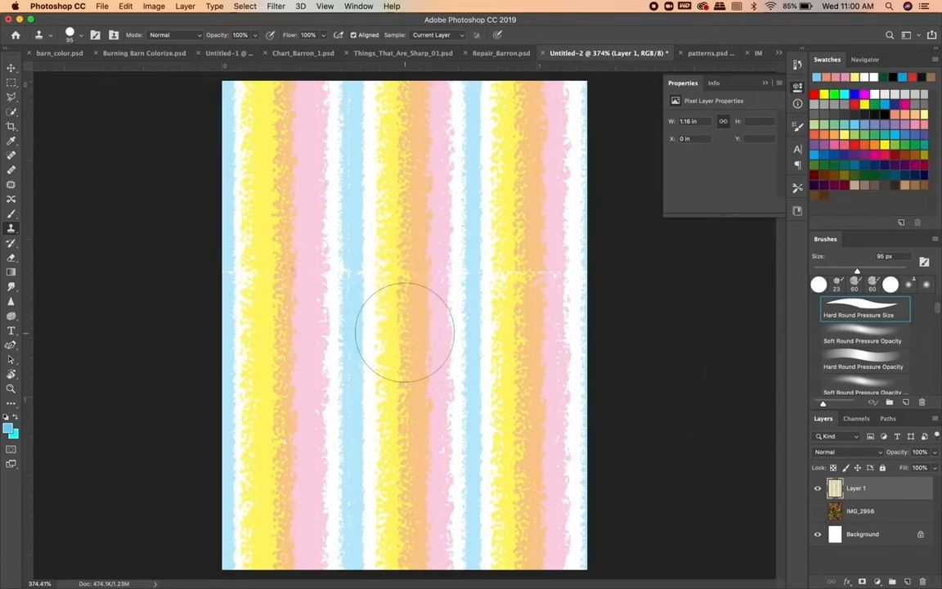
pyautogui.moveTo(376, 319); pyautogui.dragTo(378, 273)
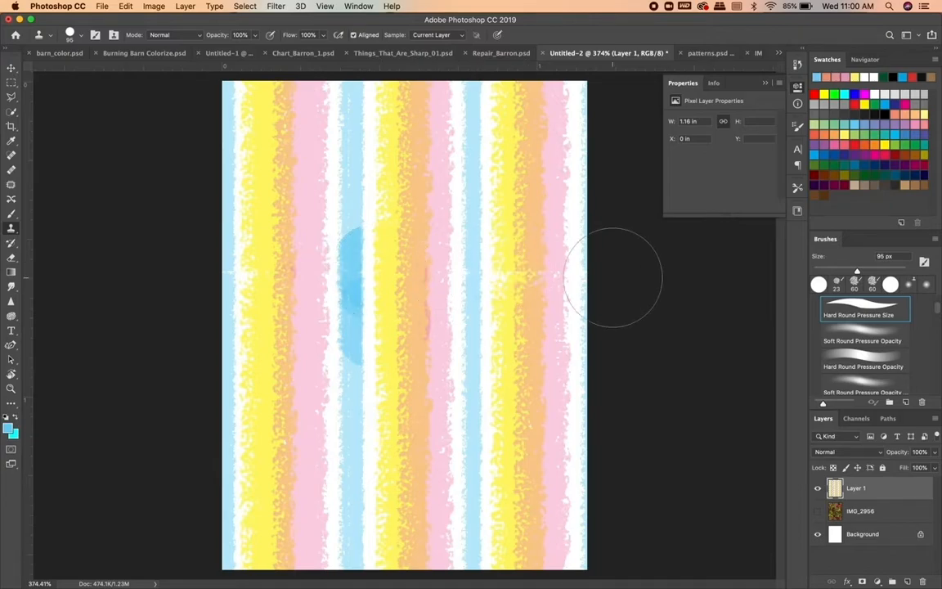
pyautogui.press('super+z')
# Step: Clone over the horizontal seam with a soft round 150 px brush at 0% hardness and 38% opacity
pyautogui.moveTo(254, 34); pyautogui.dragTo(223, 48)
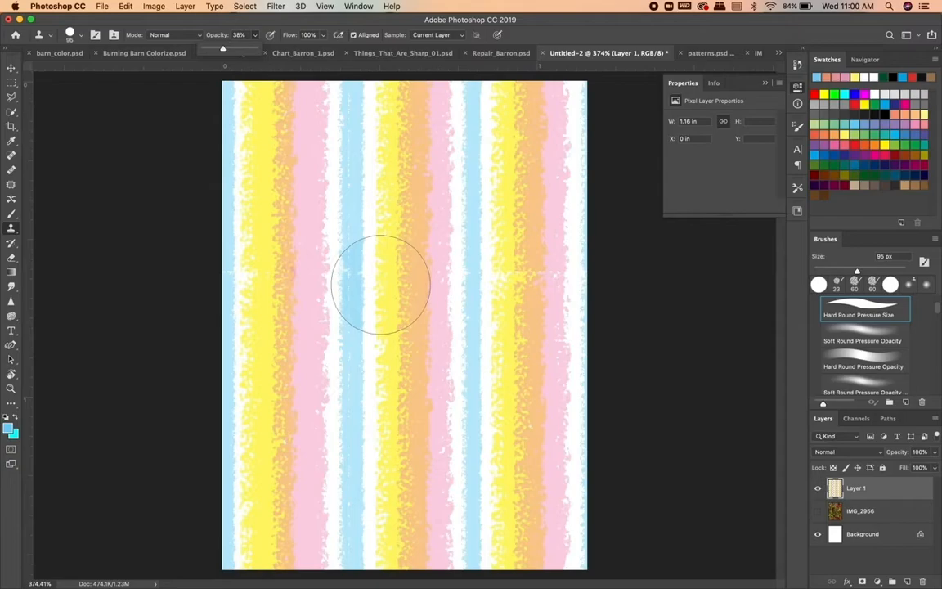
pyautogui.click(379, 279)
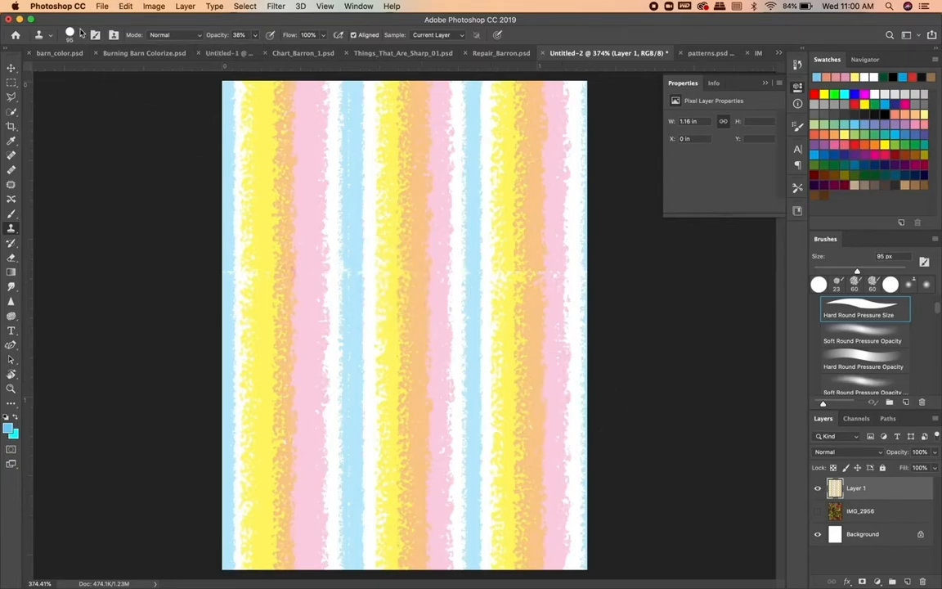
pyautogui.click(80, 34)
pyautogui.click(131, 119)
pyautogui.moveTo(95, 71); pyautogui.dragTo(105, 71)
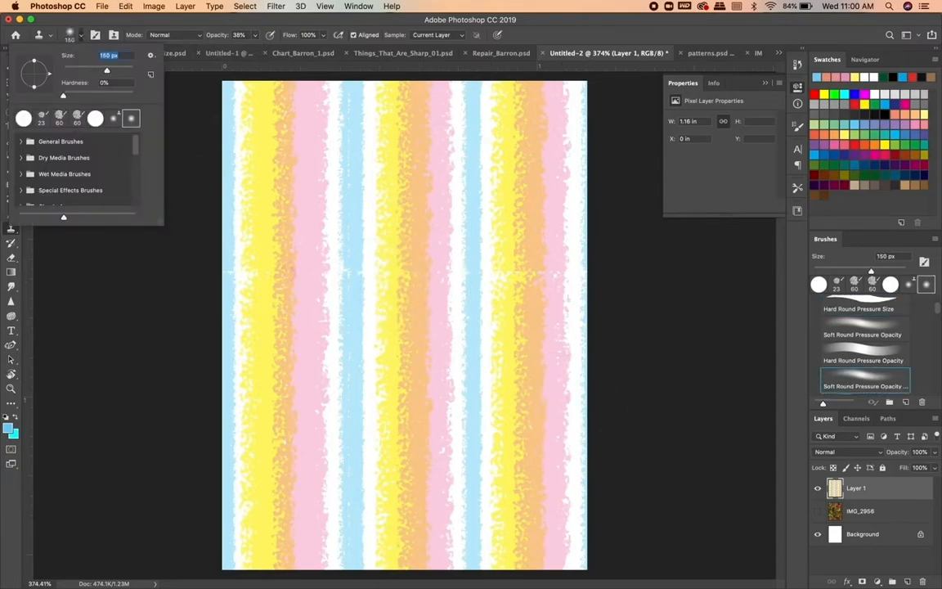
pyautogui.click(385, 296)
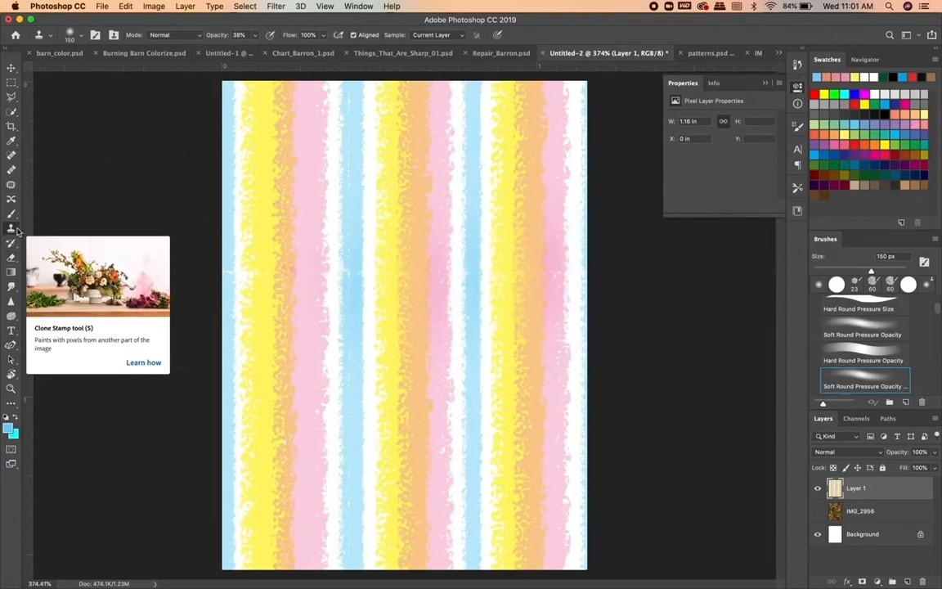
# Step: Apply the Offset filter to Layer 1 again, increasing both the horizontal and vertical shift
pyautogui.click(277, 6)
pyautogui.moveTo(384, 235)
pyautogui.click(496, 291)
pyautogui.moveTo(580, 178); pyautogui.dragTo(616, 182)
pyautogui.moveTo(668, 207); pyautogui.dragTo(681, 208)
pyautogui.press('Return')
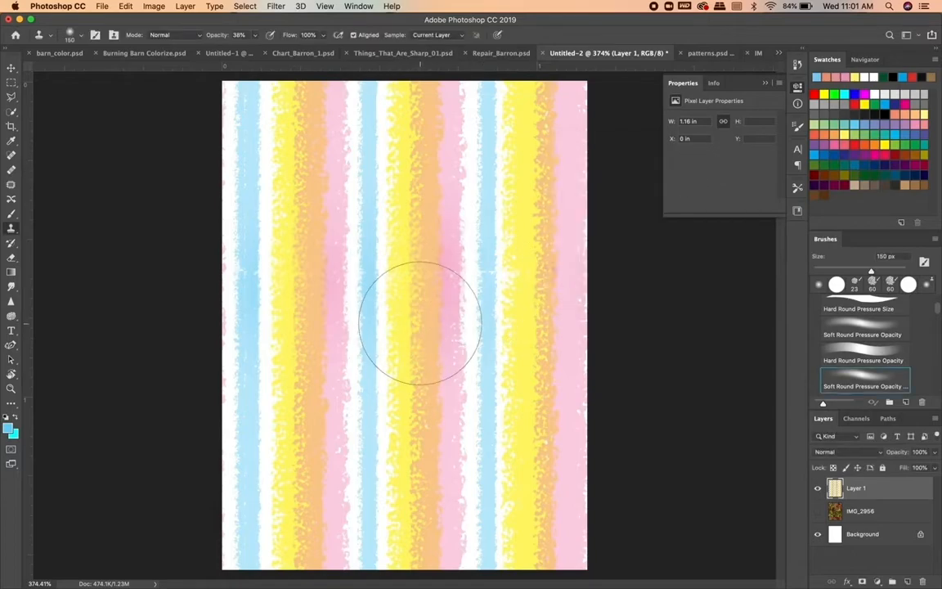
# Step: Try cloning the third yellow stripe over its remaining seam with the soft 150 px brush
pyautogui.rightClick(427, 335)
pyautogui.press('Escape')
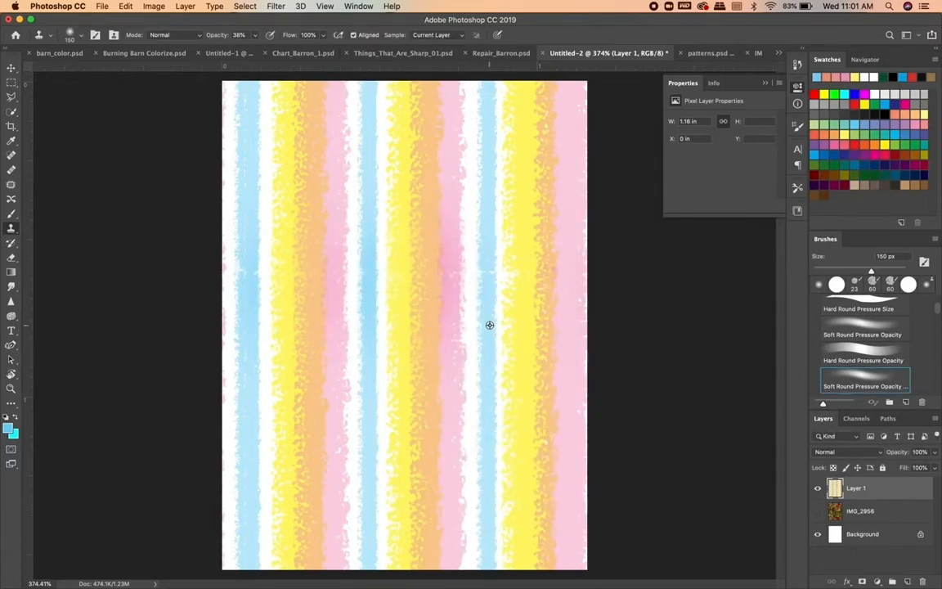
pyautogui.keyDown('alt'); pyautogui.click(522, 354); pyautogui.keyUp('alt')
pyautogui.click(520, 288)
pyautogui.press('super+z')
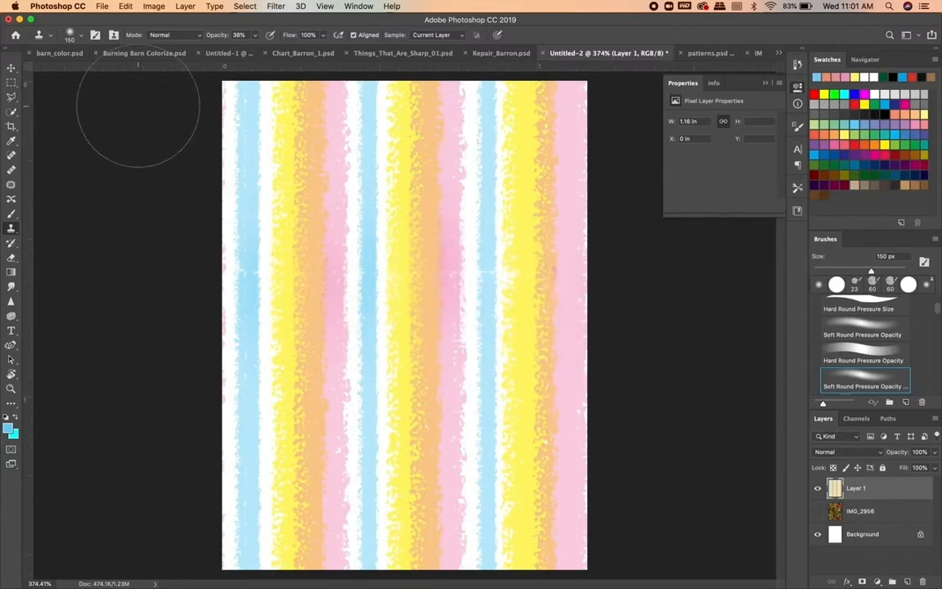
# Step: Reduce the soft clone brush to 75 px and try cloning the third blue stripe over its seam at 38% opacity
pyautogui.click(81, 35)
pyautogui.click(89, 69)
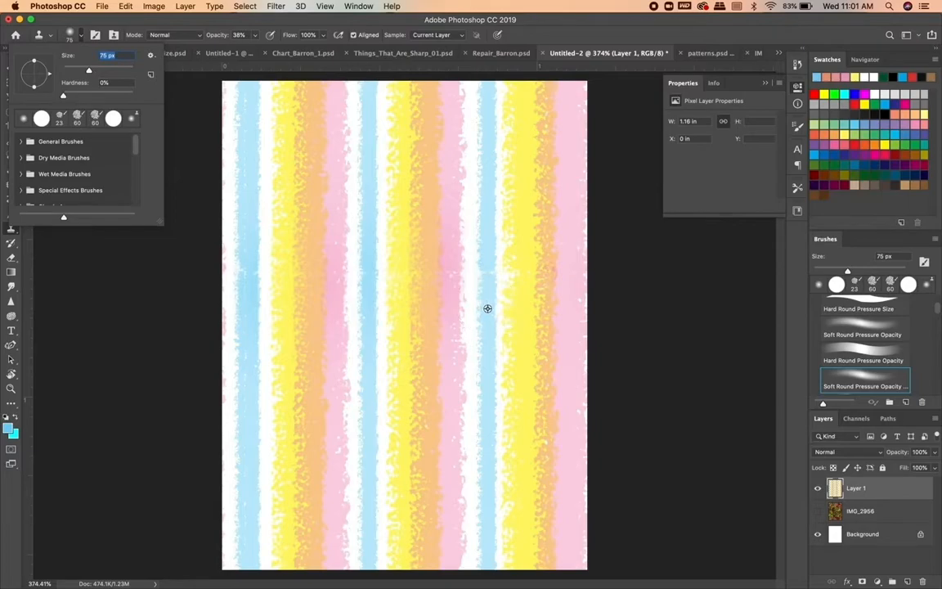
pyautogui.keyDown('alt'); pyautogui.click(488, 308); pyautogui.keyUp('alt')
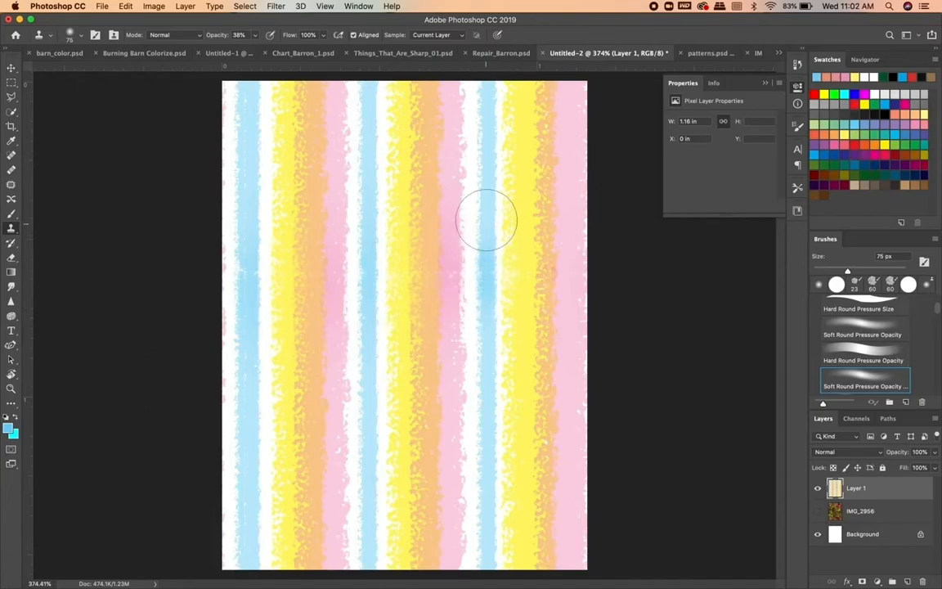
pyautogui.click(486, 281)
pyautogui.press('super+z')
# Step: Clone over the uneven spots on the three blue stripes with the Clone Stamp opacity at 62%
pyautogui.click(254, 35)
pyautogui.click(269, 50)
pyautogui.click(486, 280)
pyautogui.click(365, 396)
pyautogui.click(246, 206)
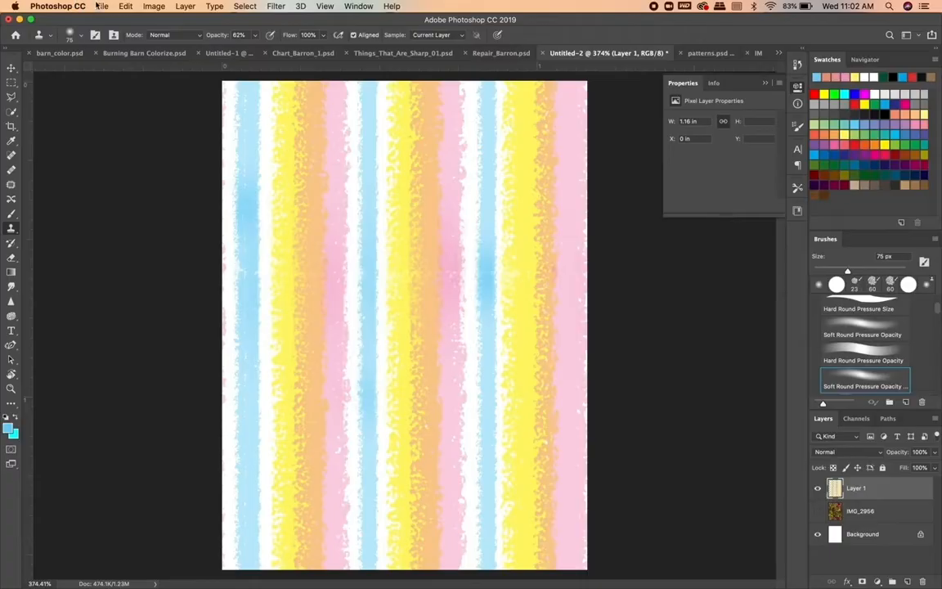
# Step: Define the striped artwork as a pattern named "stripes" and switch to the patterns.psd document
pyautogui.click(97, 6)
pyautogui.moveTo(125, 6)
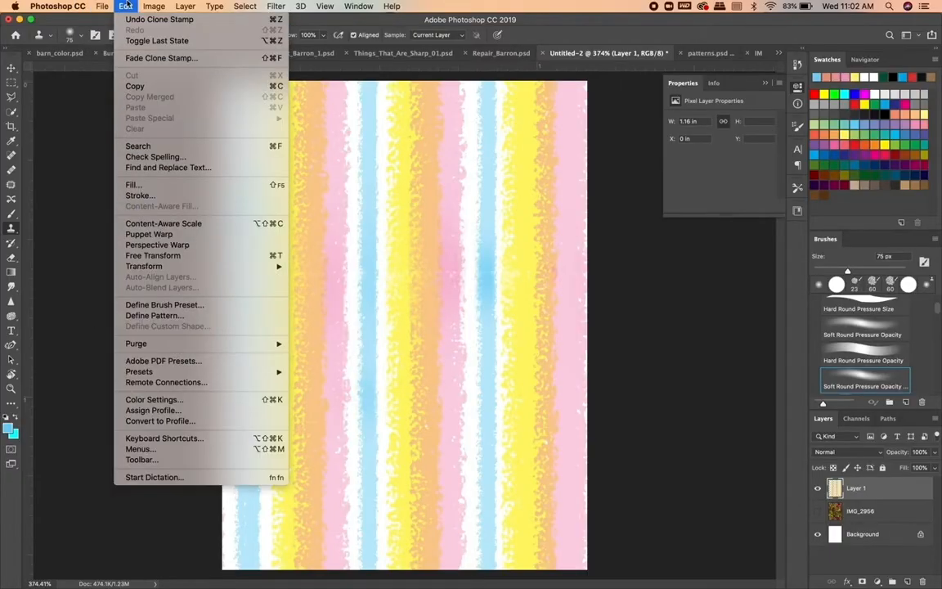
pyautogui.click(155, 316)
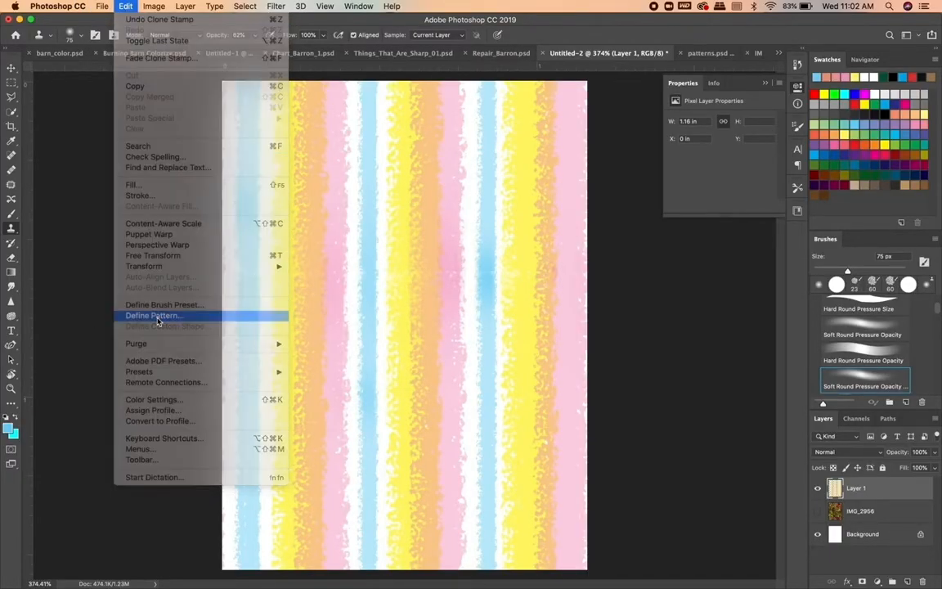
pyautogui.write('stripes')
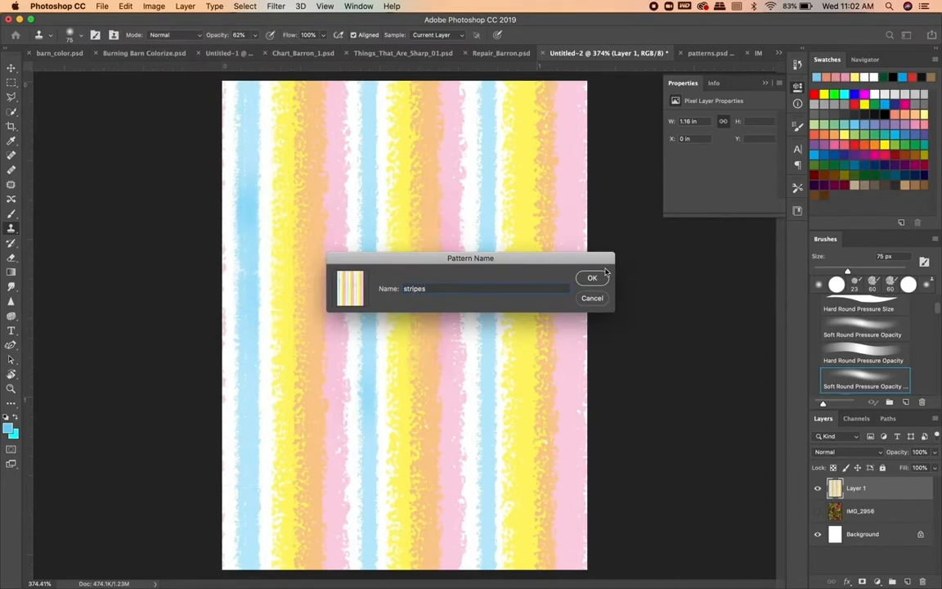
pyautogui.press('Return')
pyautogui.click(702, 54)
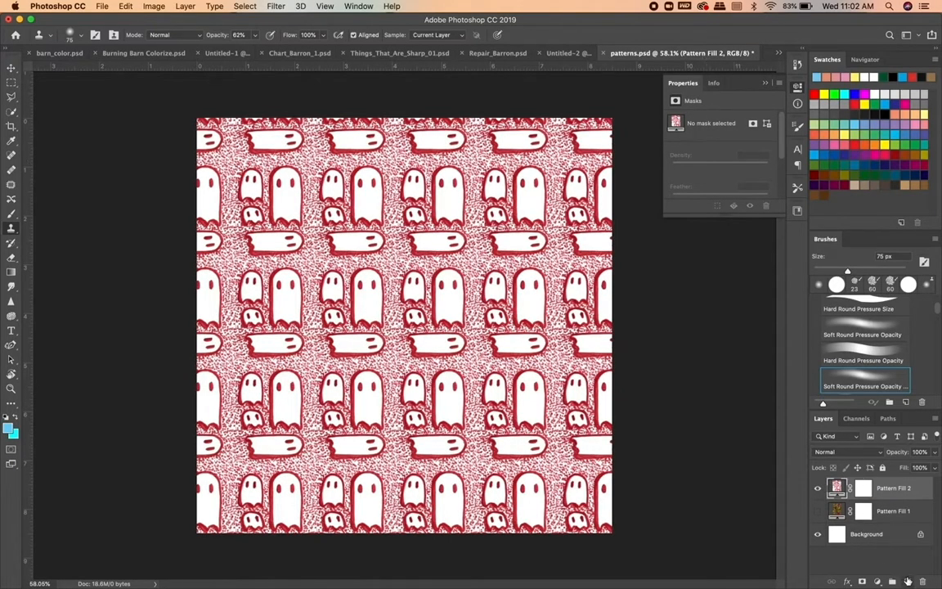
pyautogui.click(907, 582)
pyautogui.click(818, 488)
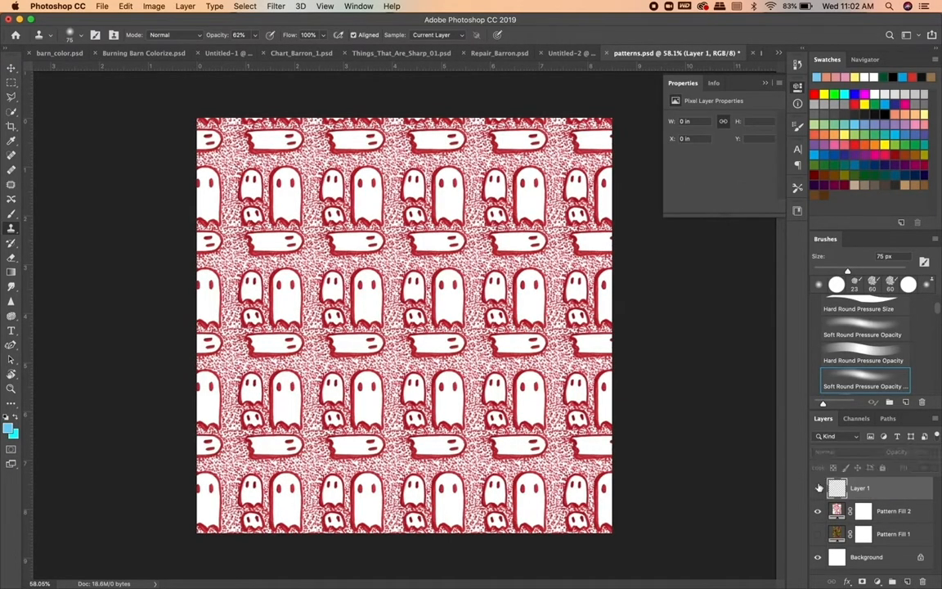
pyautogui.press('BackSpace')
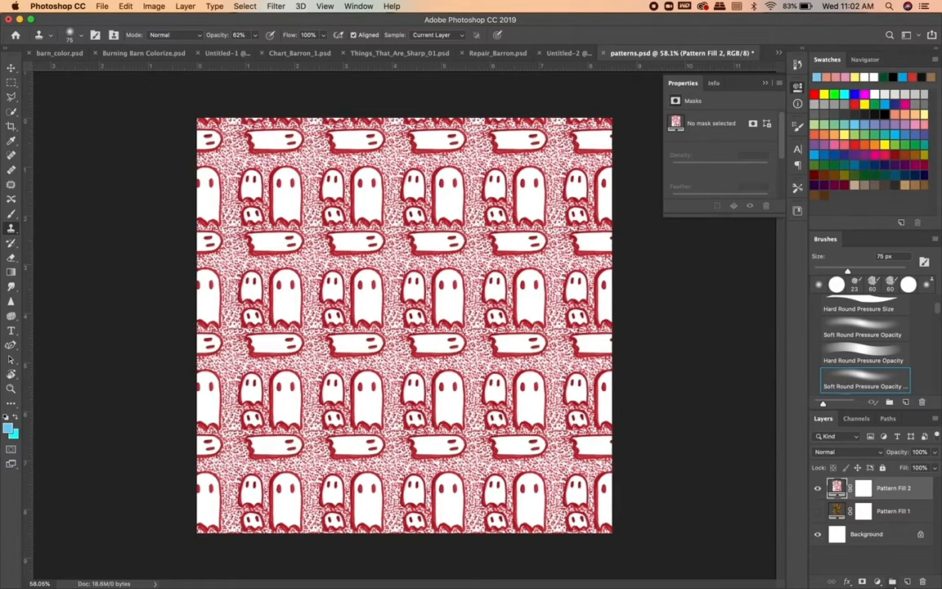
# Step: Add a Pattern fill layer above the ghosts using the stripes pattern at 200% scale
pyautogui.click(878, 581)
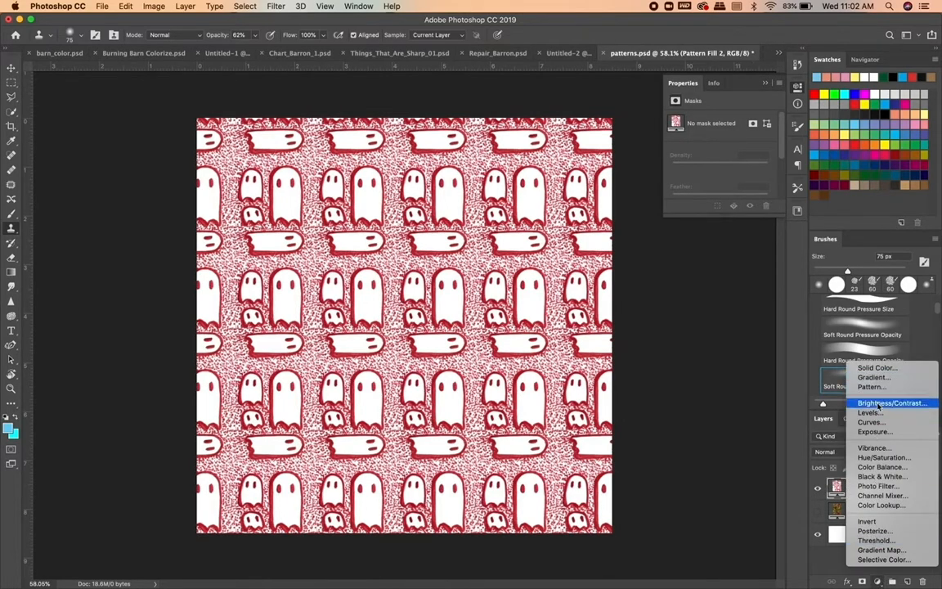
pyautogui.click(871, 386)
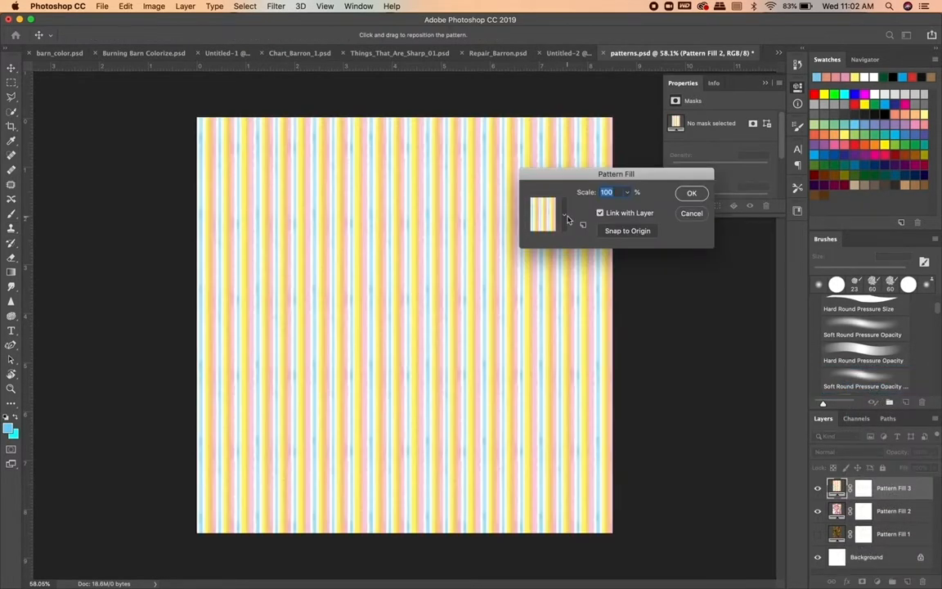
pyautogui.write('140')
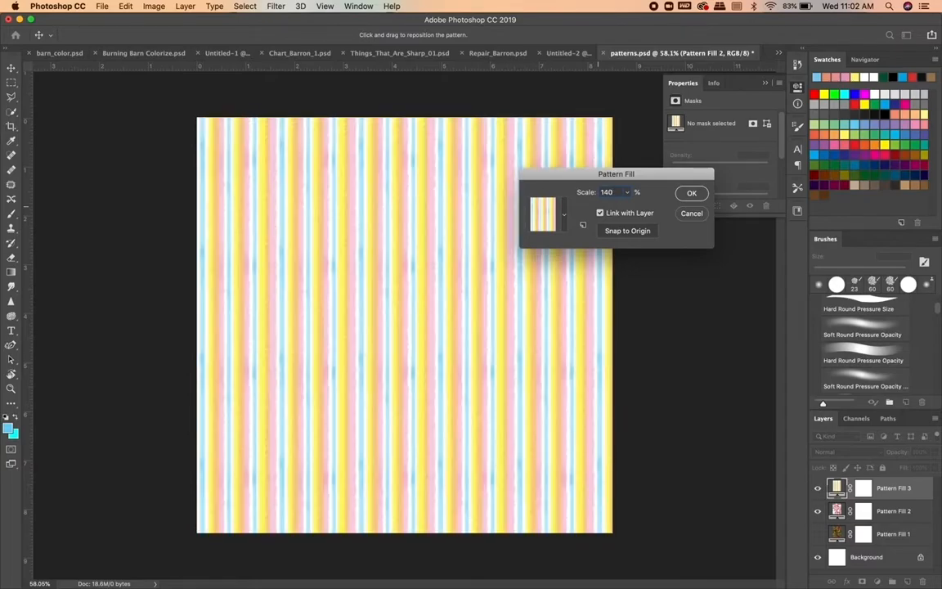
pyautogui.press('BackSpace')
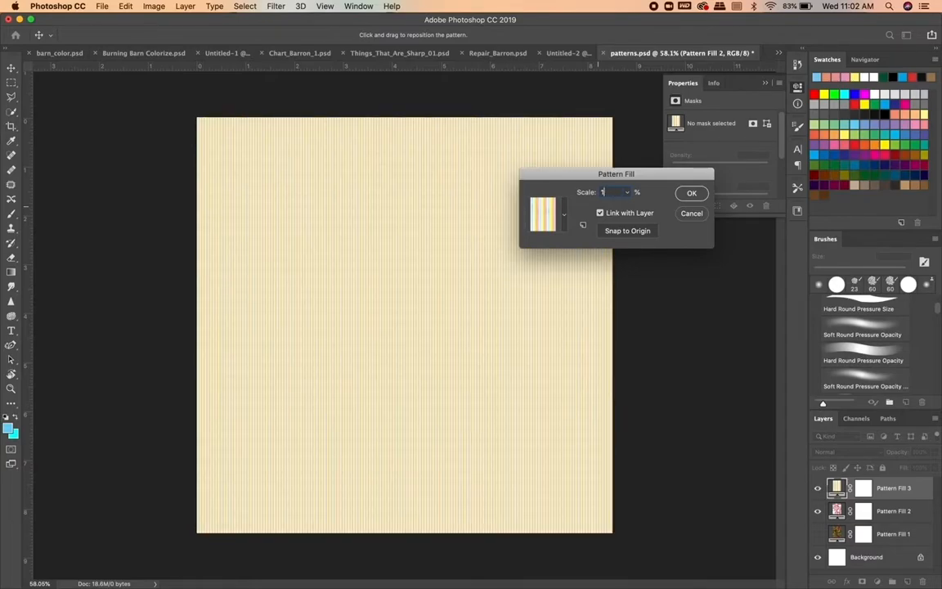
pyautogui.write('50')
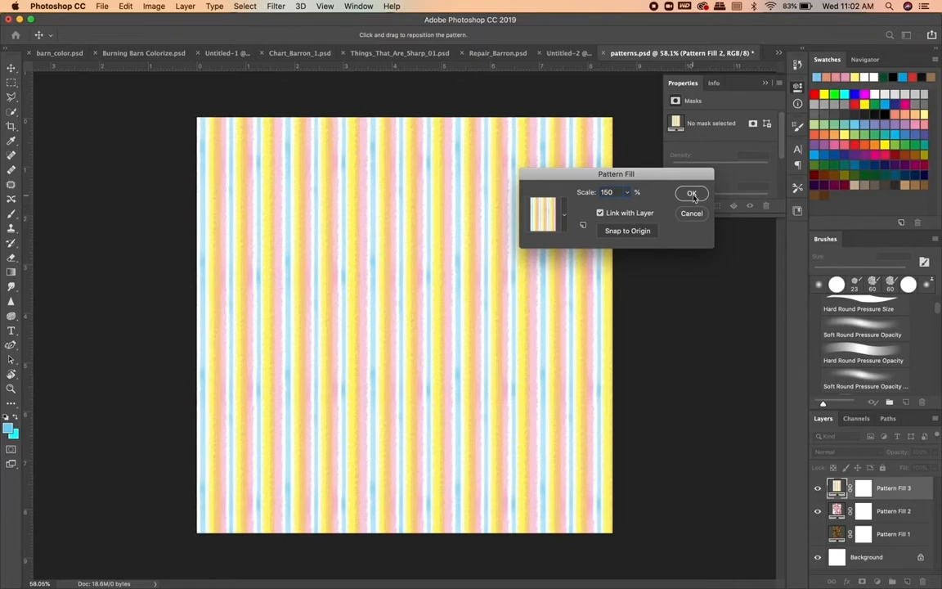
pyautogui.press('BackSpace')
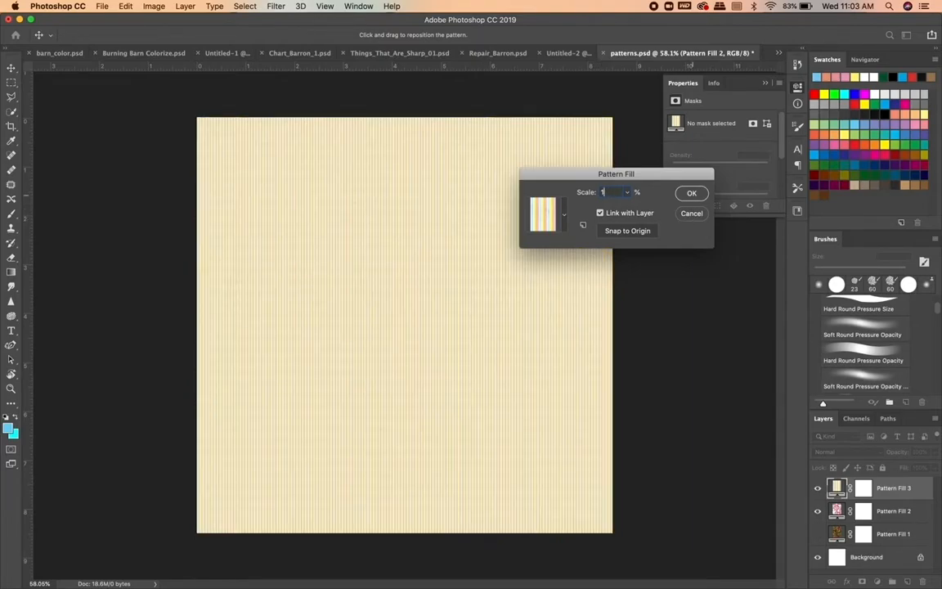
pyautogui.write('200')
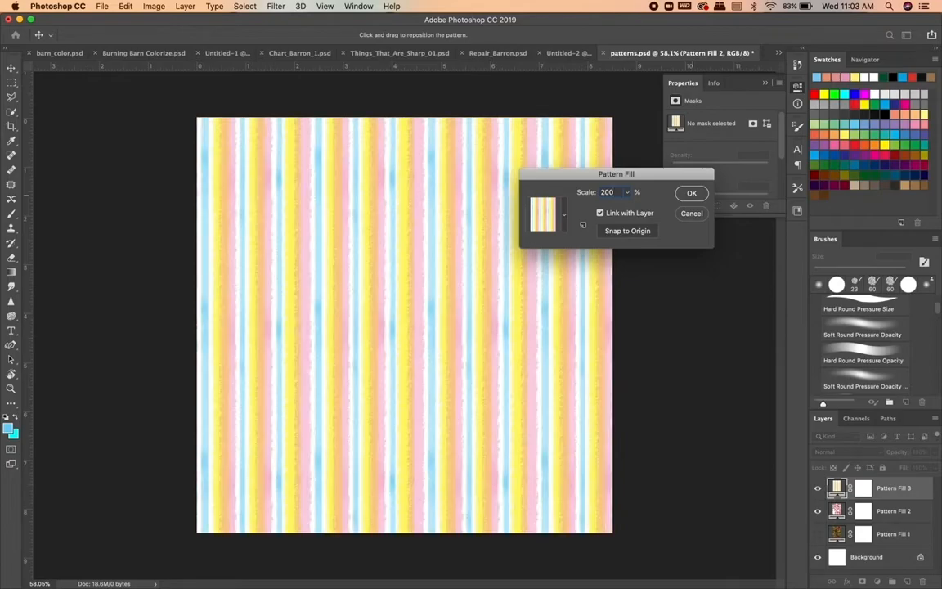
pyautogui.click(699, 200)
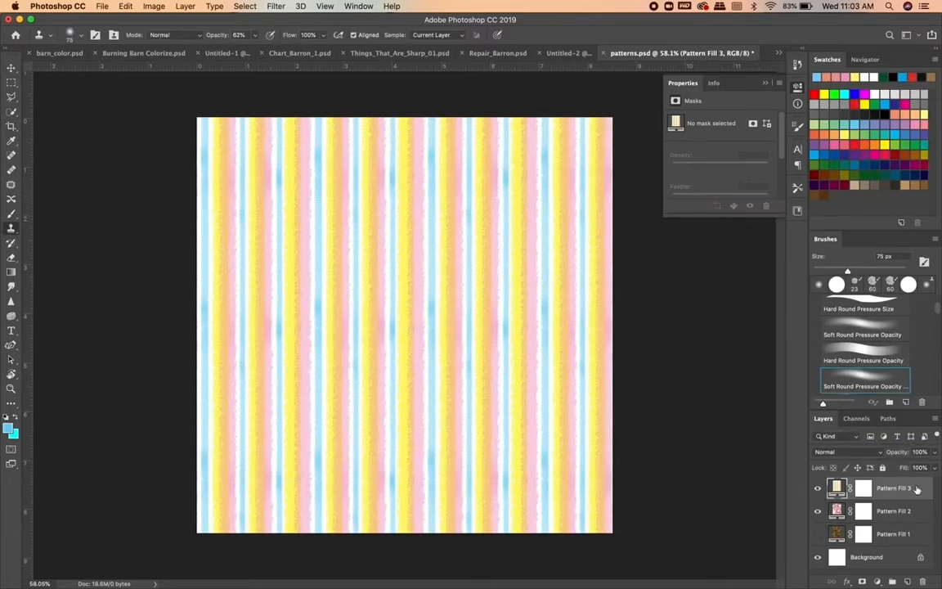
# Step: Hide the stripes and ghosts pattern fills and show the flower fill, Pattern Fill 1
pyautogui.click(817, 487)
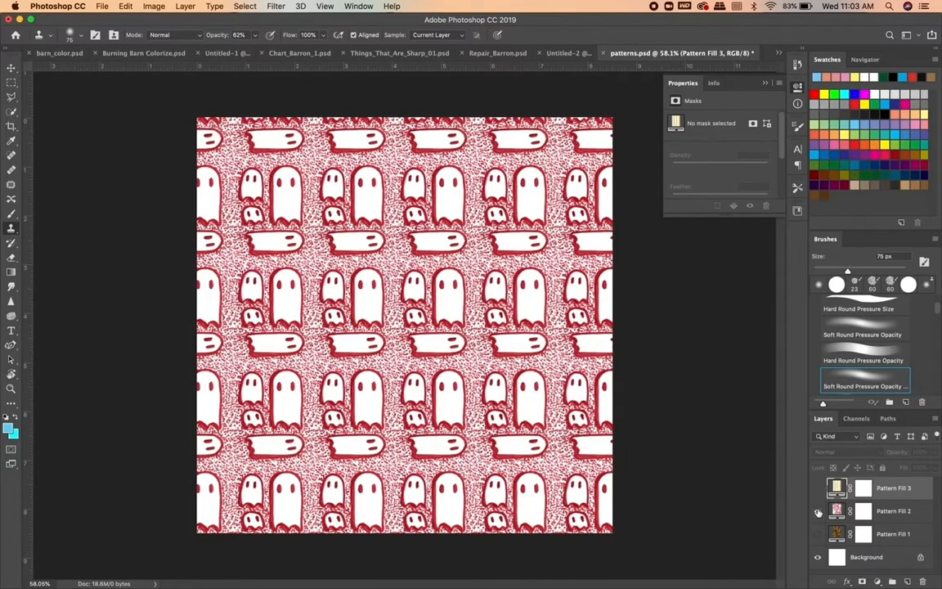
pyautogui.click(817, 490)
pyautogui.click(817, 490)
pyautogui.click(818, 510)
pyautogui.click(817, 534)
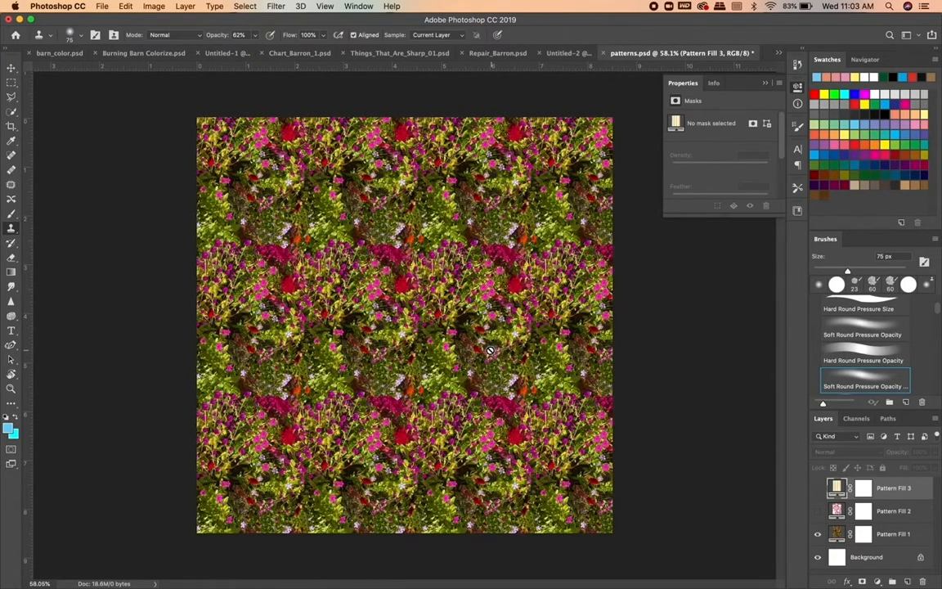
# Step: In Untitled-2, hide Layer 1, then show and select the flower photo layer IMG_2956
pyautogui.click(569, 53)
pyautogui.click(818, 489)
pyautogui.click(817, 511)
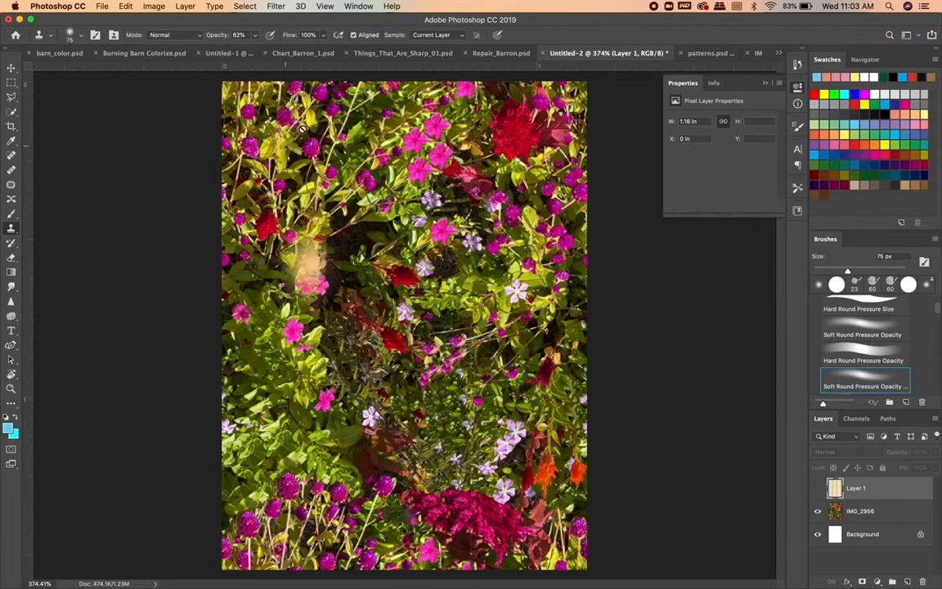
pyautogui.click(273, 6)
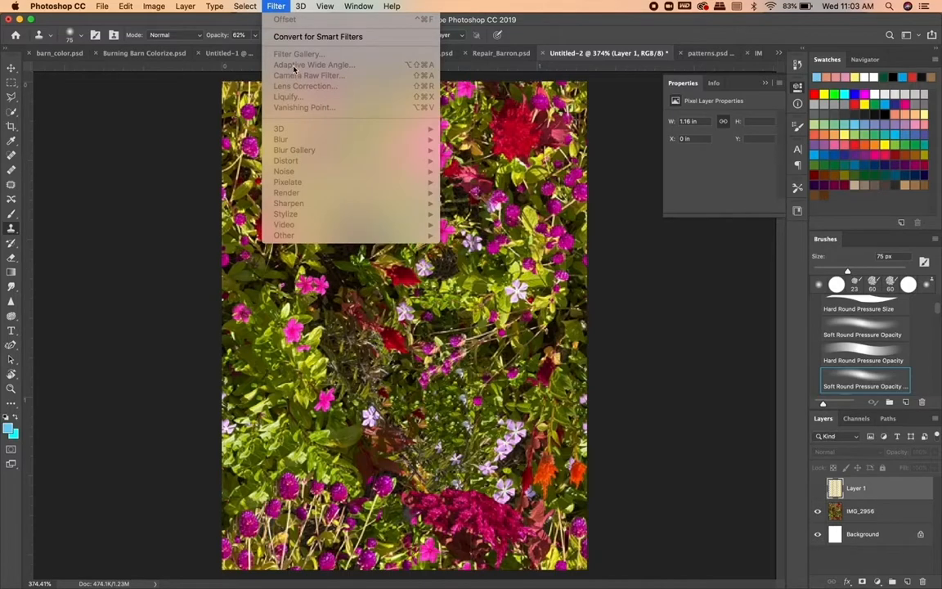
pyautogui.click(279, 4)
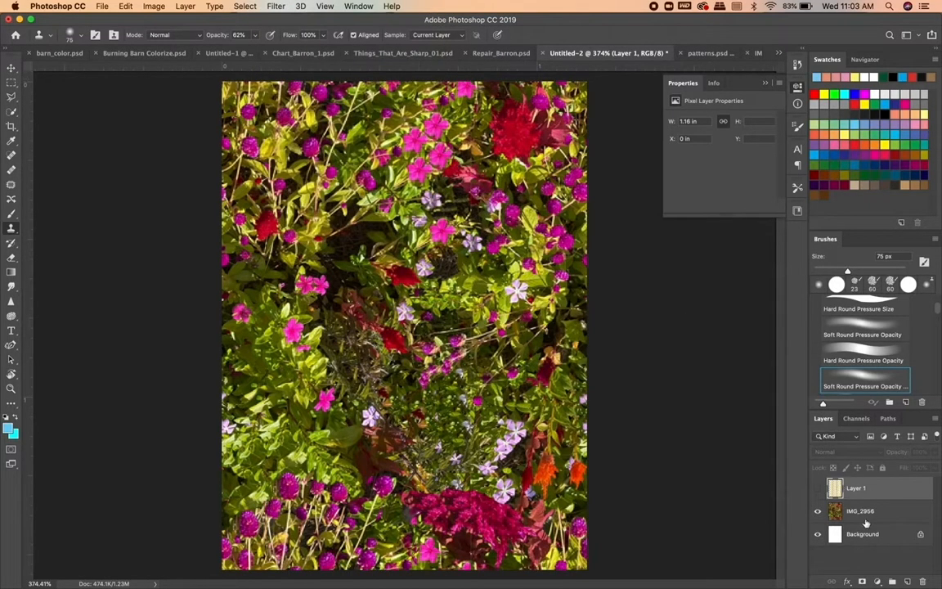
pyautogui.click(864, 517)
# Step: Apply the Offset filter to IMG_2956 with Wrap Around, shifting it horizontally and by +330 pixels vertically
pyautogui.click(287, 4)
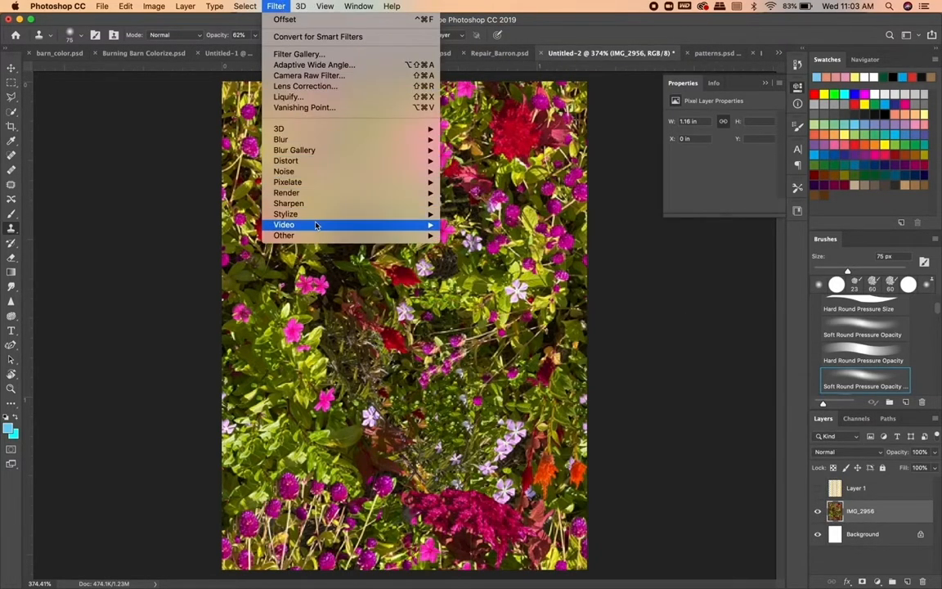
pyautogui.moveTo(316, 236)
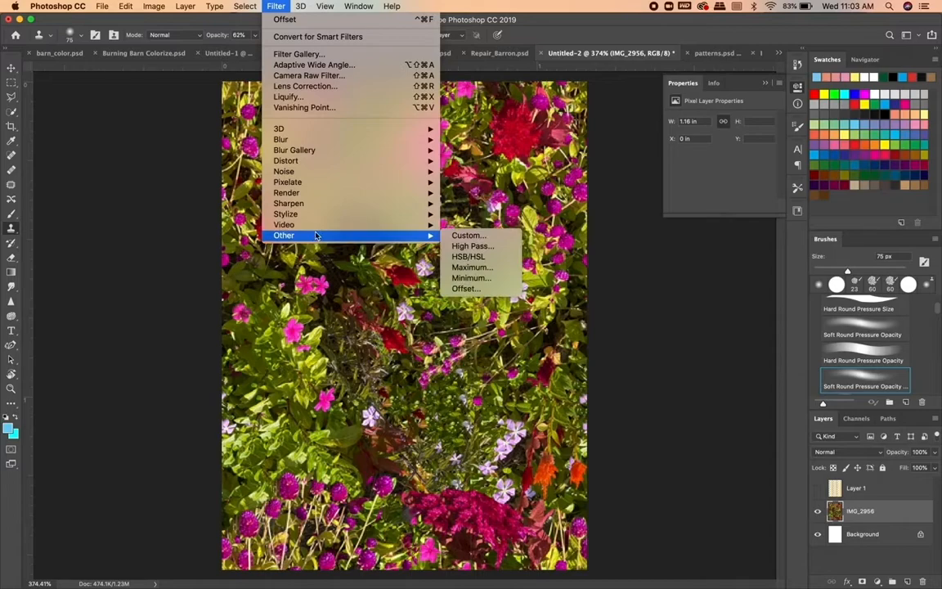
pyautogui.click(466, 288)
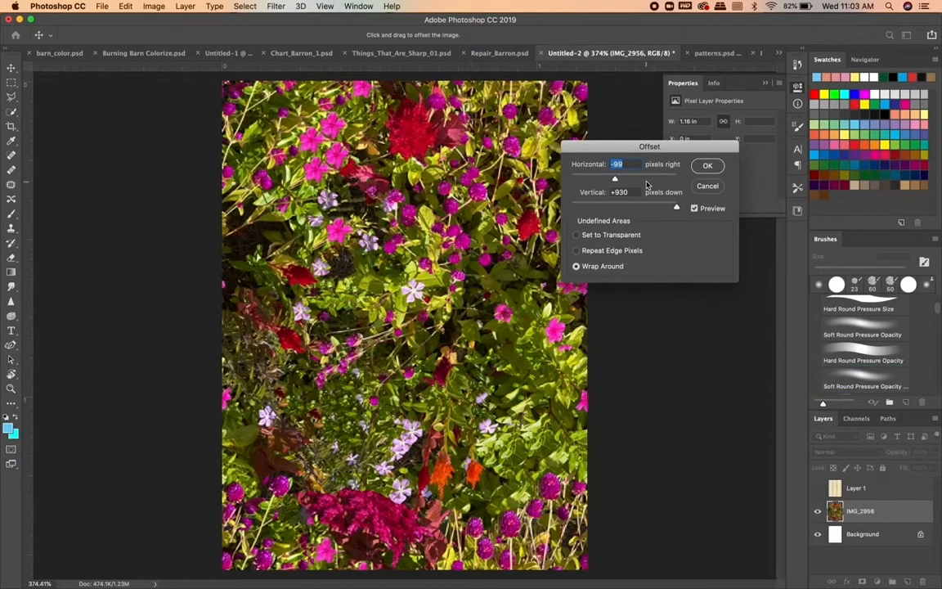
pyautogui.moveTo(612, 178); pyautogui.dragTo(647, 210)
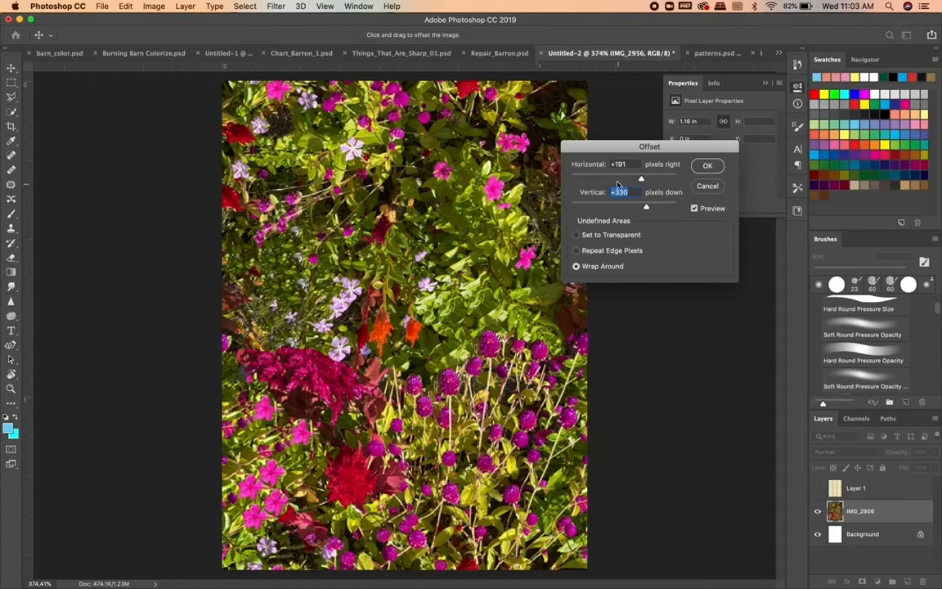
pyautogui.moveTo(641, 179); pyautogui.dragTo(634, 179)
pyautogui.click(708, 167)
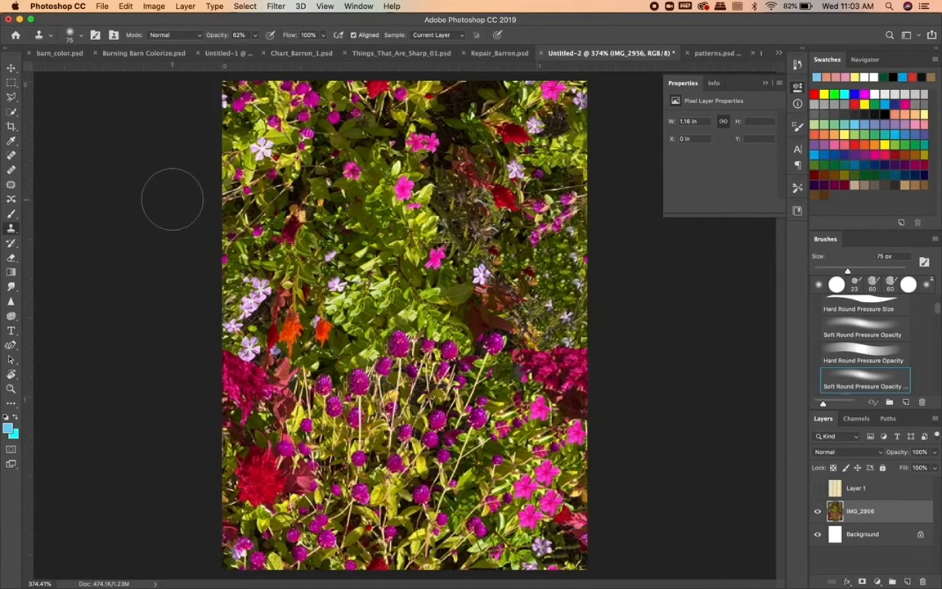
# Step: Try cloning over the flower photo with the soft 75 px brush at 62% opacity, and undo the strokes
pyautogui.moveTo(245, 261); pyautogui.dragTo(286, 302)
pyautogui.press('super+z')
pyautogui.press('super+z')
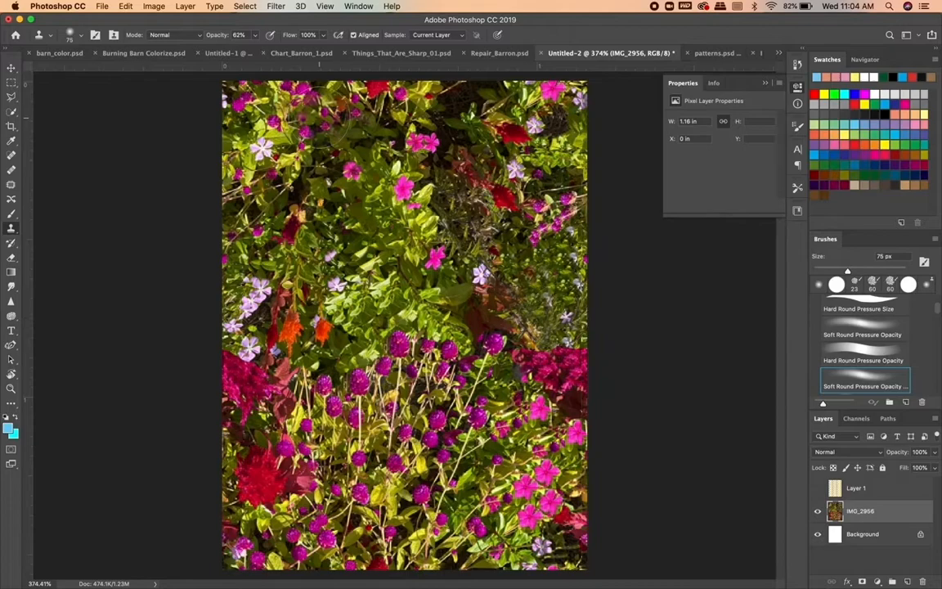
# Step: Set the Clone Stamp to 100% opacity and choose the hard round brush at 75 px and 100% hardness
pyautogui.click(238, 34)
pyautogui.write('100')
pyautogui.press('Return')
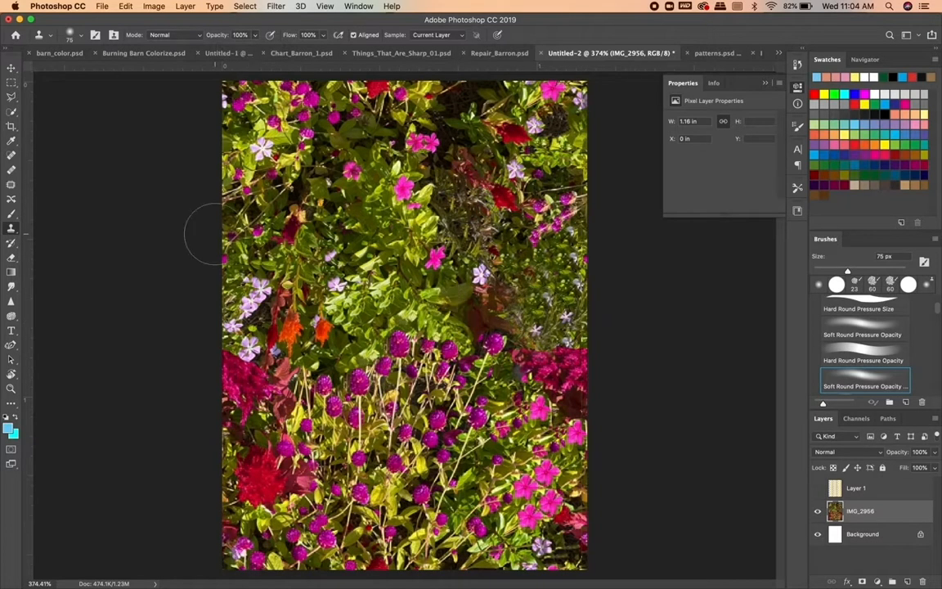
pyautogui.click(80, 37)
pyautogui.click(42, 119)
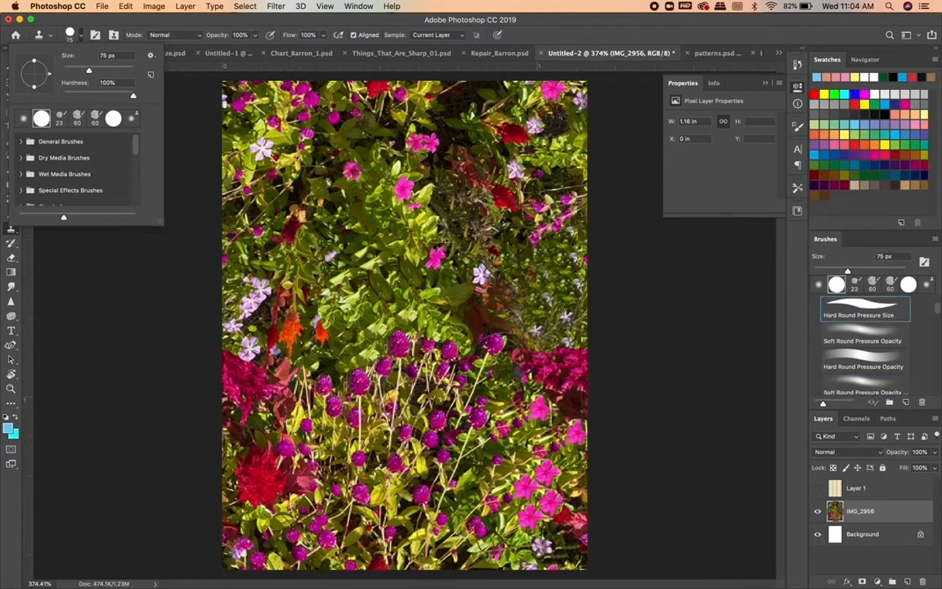
# Step: Try cloning small purple flowers over the dark foliage in the flower photo, and undo these strokes and the offset
pyautogui.click(535, 306)
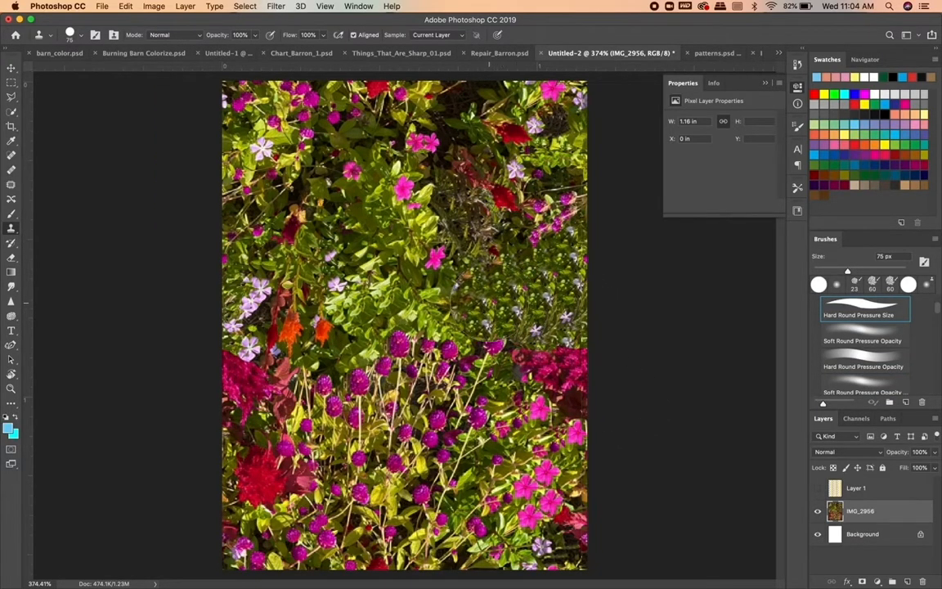
pyautogui.press('super+z')
pyautogui.press('super+z')
pyautogui.press('super+z')
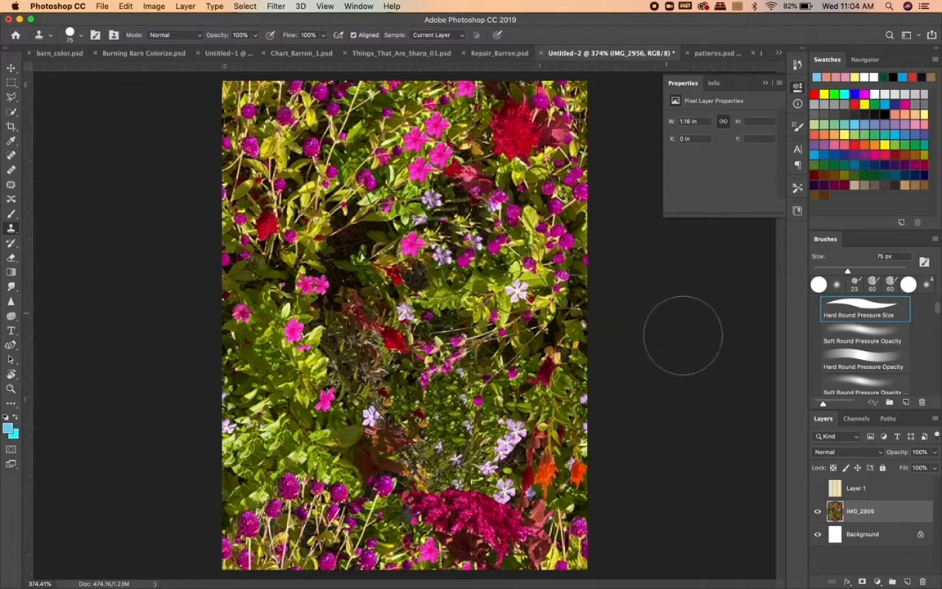
# Step: Try cloning red leaves and foliage around the flower photo's right-hand area with the hard brush at full opacity
pyautogui.click(510, 414)
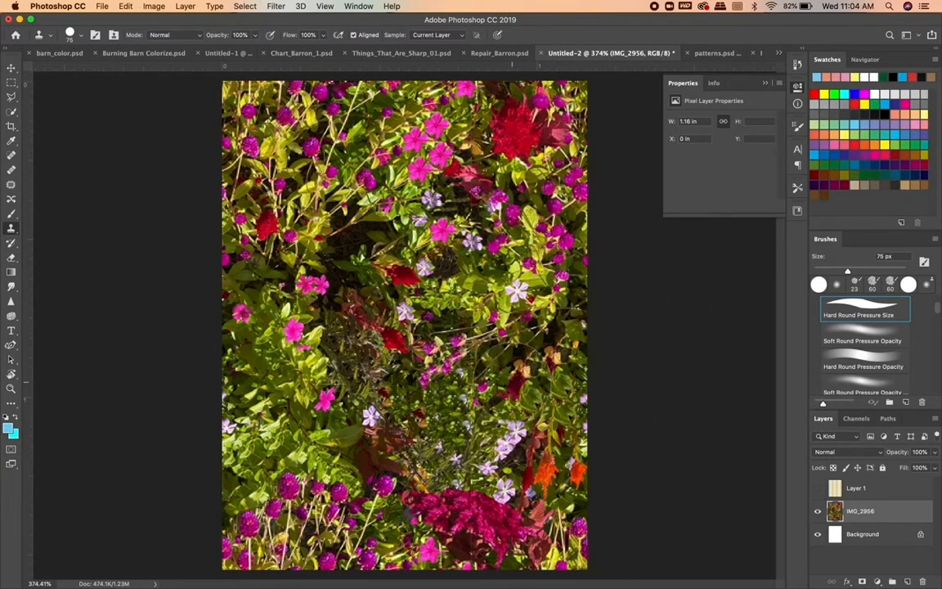
pyautogui.click(525, 372)
pyautogui.click(539, 365)
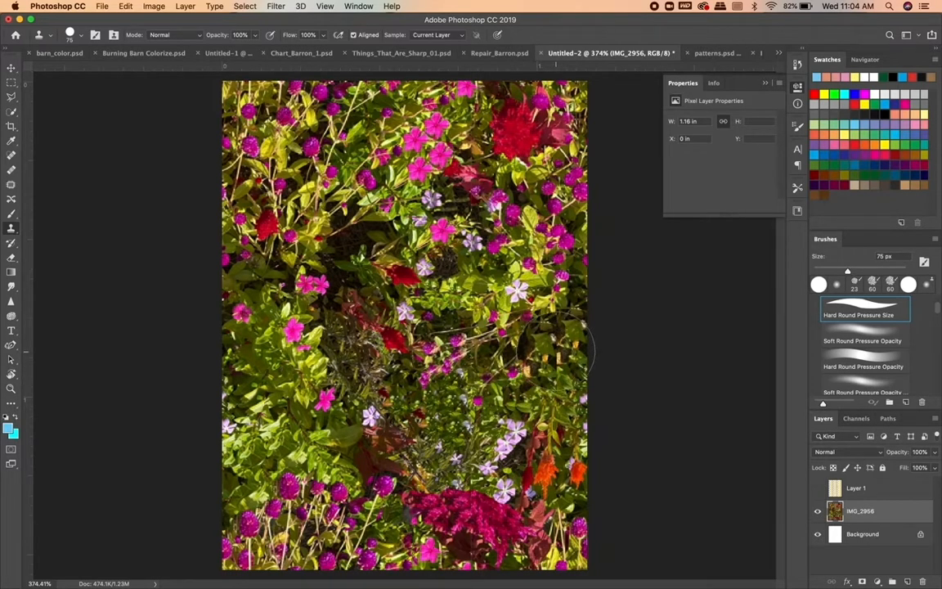
pyautogui.click(274, 473)
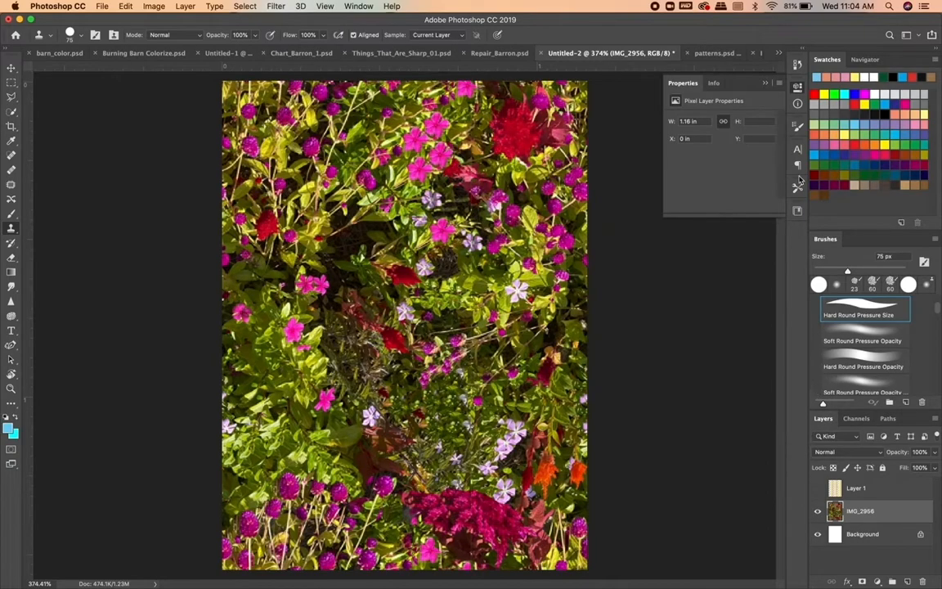
# Step: Save a copy of the patterns.psd document to the Desktop in Photoshop format as patterns_squares.psd
pyautogui.click(717, 54)
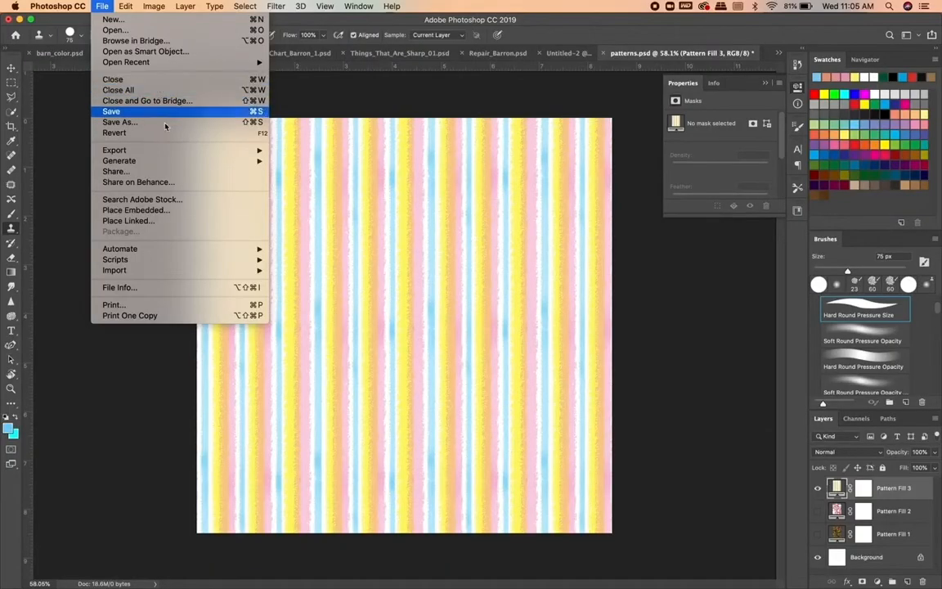
pyautogui.moveTo(174, 153)
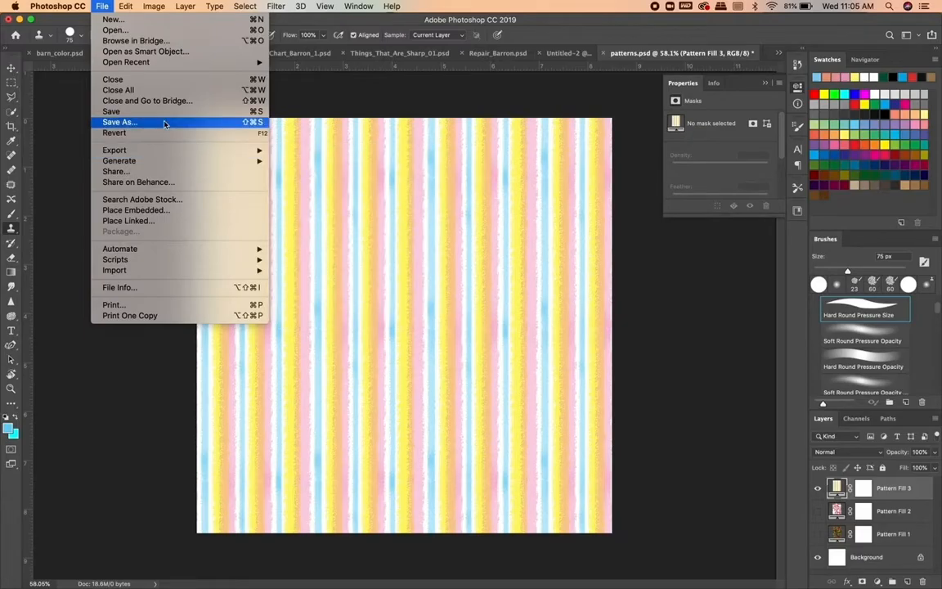
pyautogui.click(164, 123)
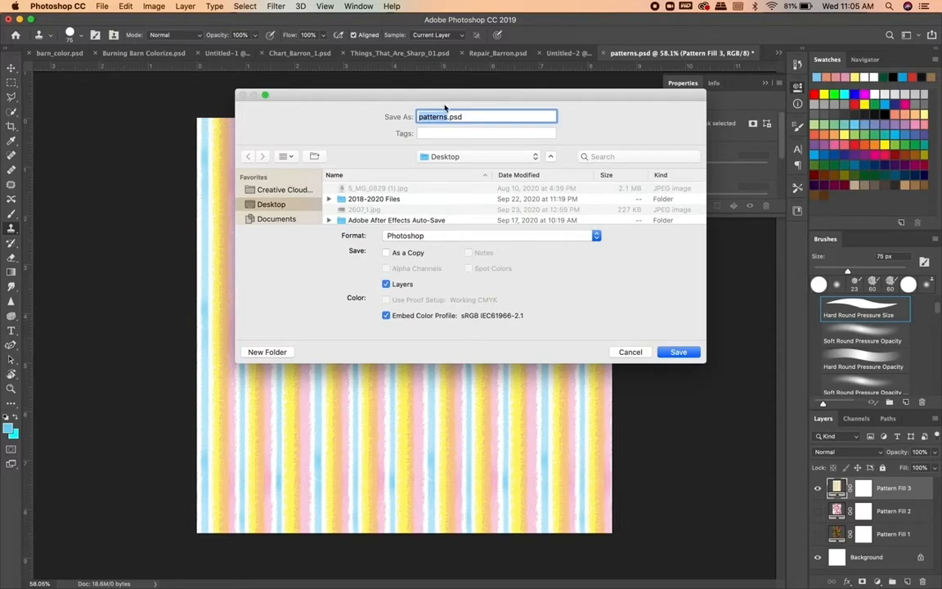
pyautogui.click(446, 117)
pyautogui.write('_squares')
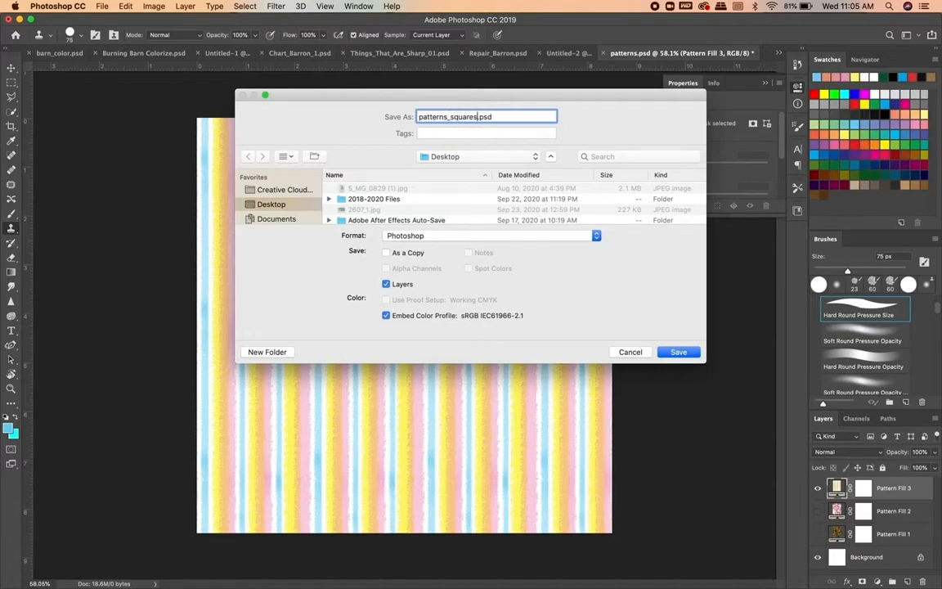
pyautogui.press('Return')
pyautogui.click(606, 251)
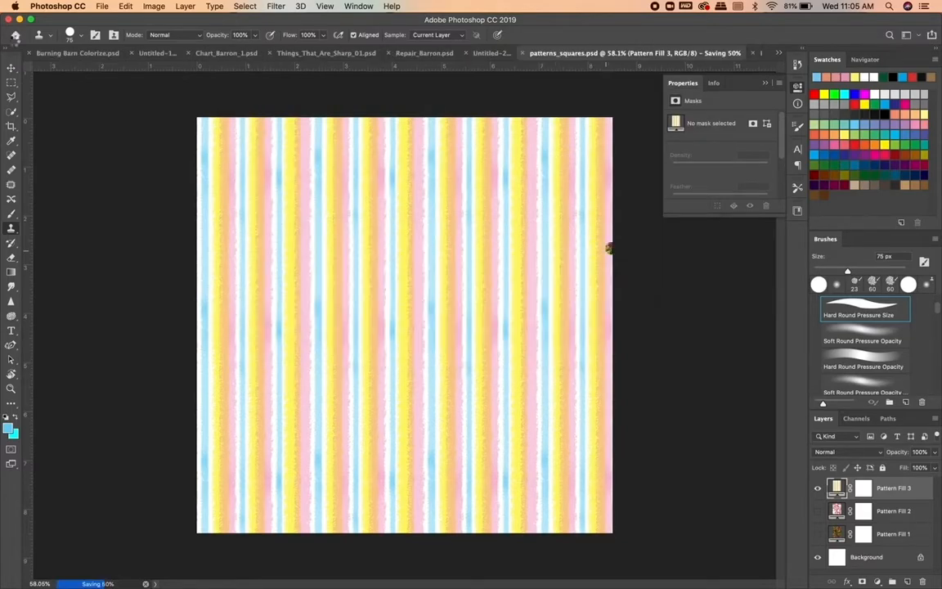
# Step: Save the visible stripes pattern to the Desktop as a JPEG named stripes.jpg at quality 8
pyautogui.press('v')
pyautogui.click(98, 5)
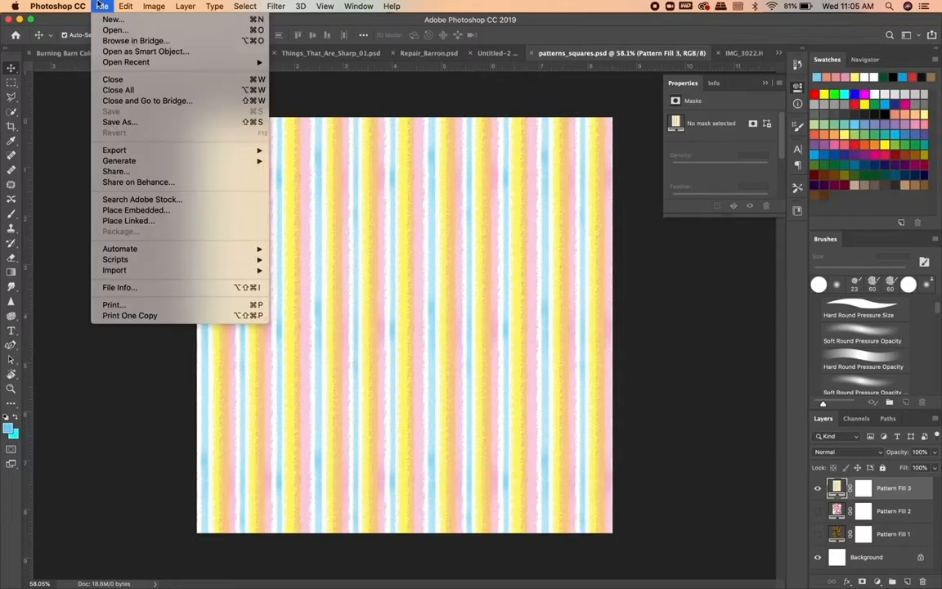
pyautogui.click(139, 122)
pyautogui.click(479, 237)
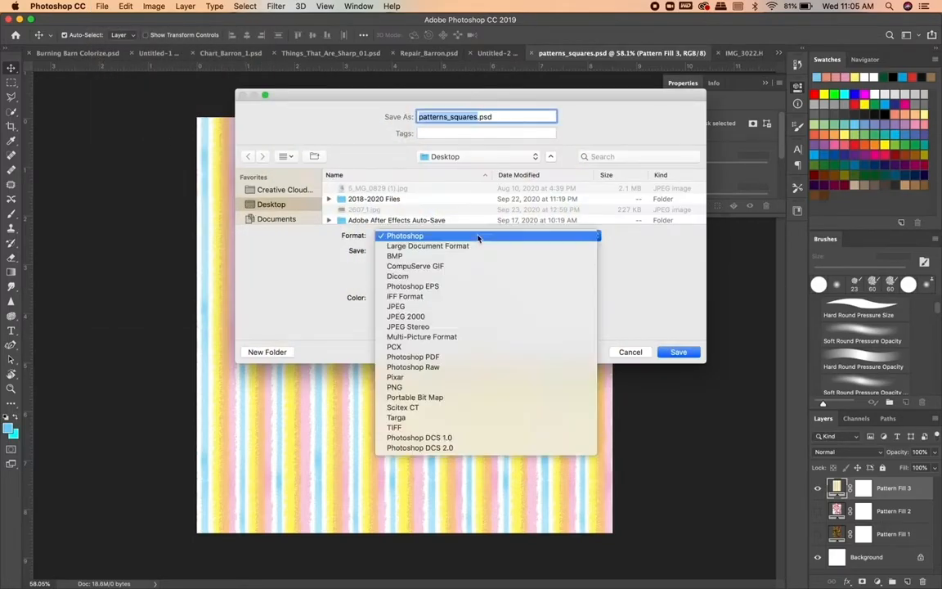
pyautogui.click(450, 306)
pyautogui.click(476, 117)
pyautogui.moveTo(478, 117); pyautogui.dragTo(384, 119)
pyautogui.write('stripes.jpg')
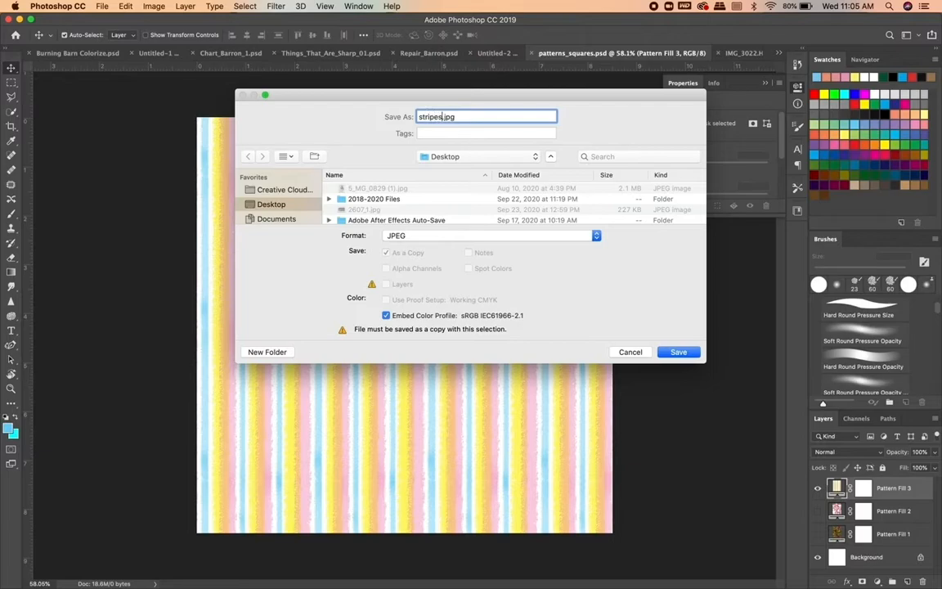
pyautogui.press('Return')
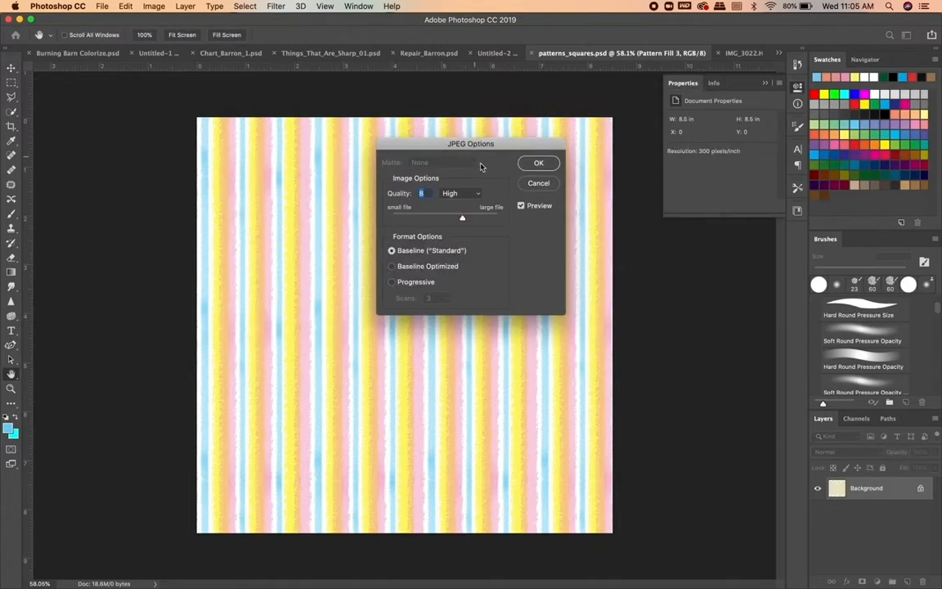
pyautogui.click(537, 164)
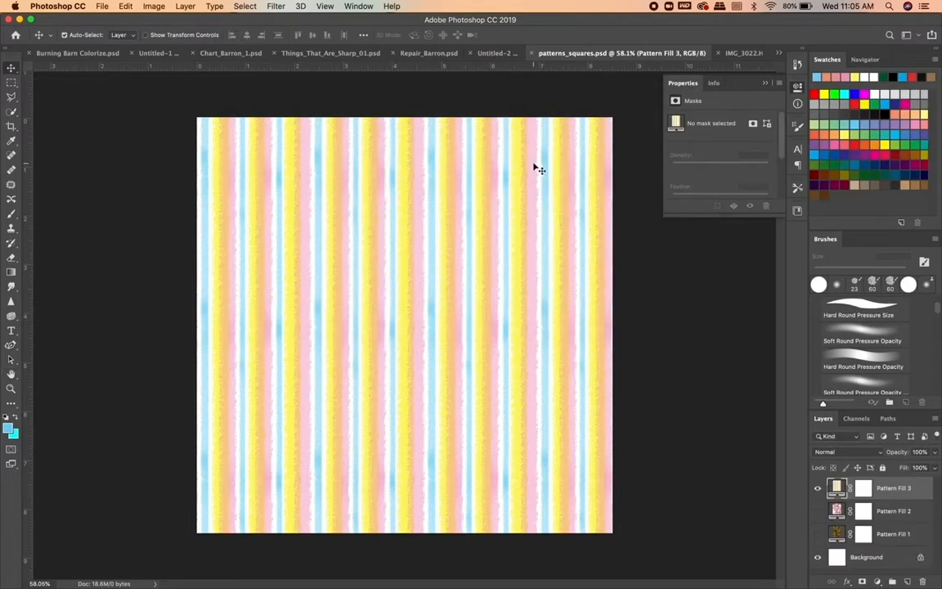
# Step: Show the ghosts pattern fill instead of the stripes and save it as a JPEG named ghosts.jpg at quality 8
pyautogui.click(818, 487)
pyautogui.click(818, 510)
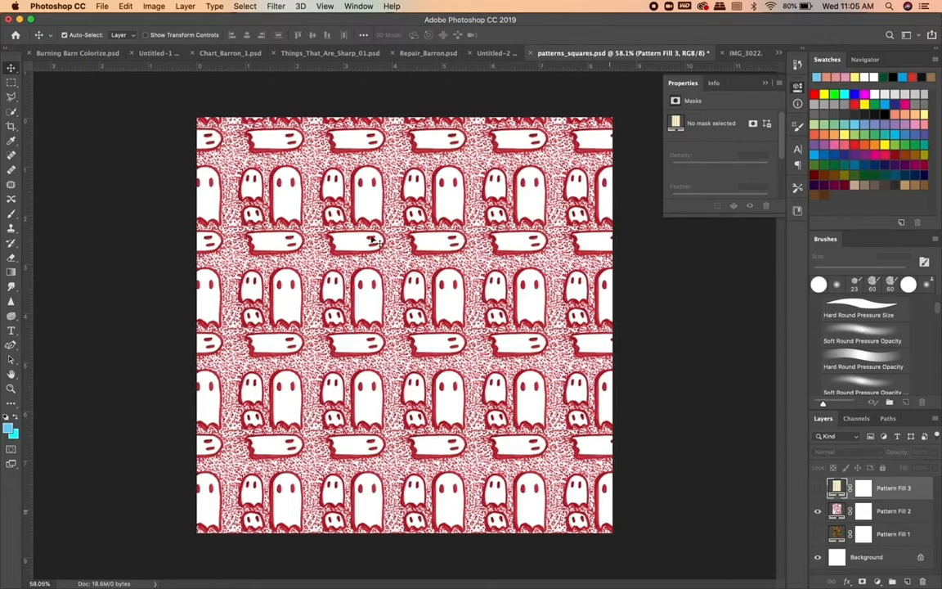
pyautogui.click(101, 5)
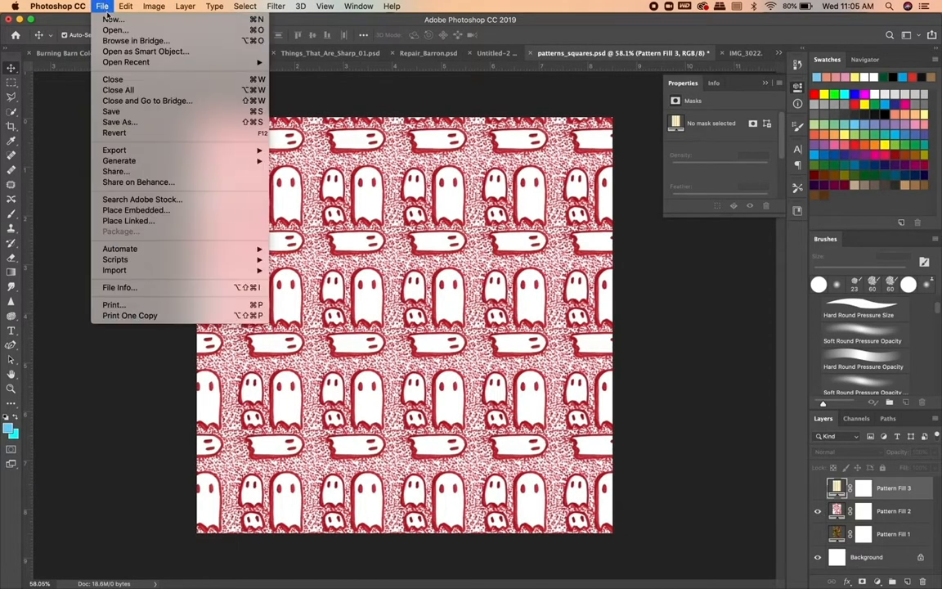
pyautogui.moveTo(129, 154)
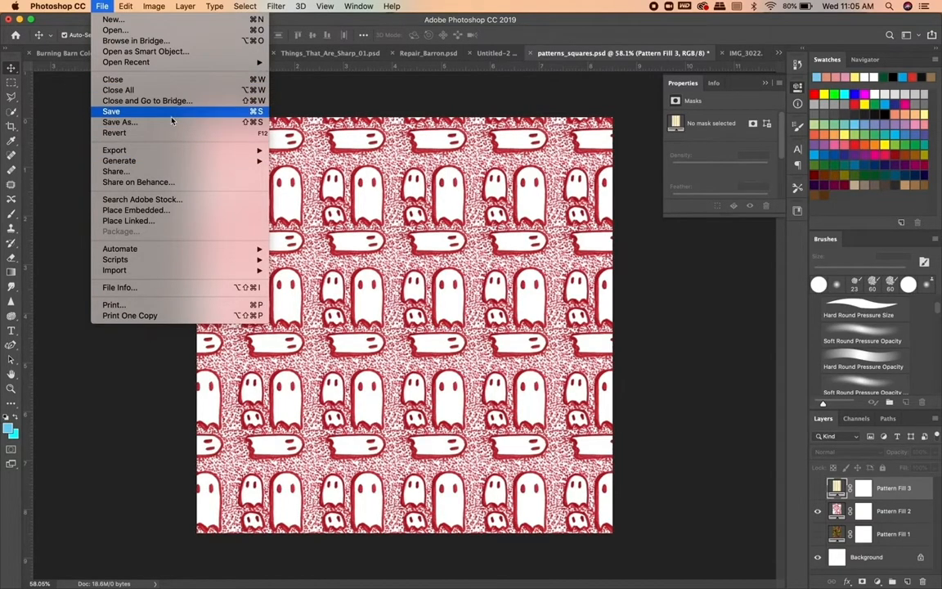
pyautogui.moveTo(179, 151)
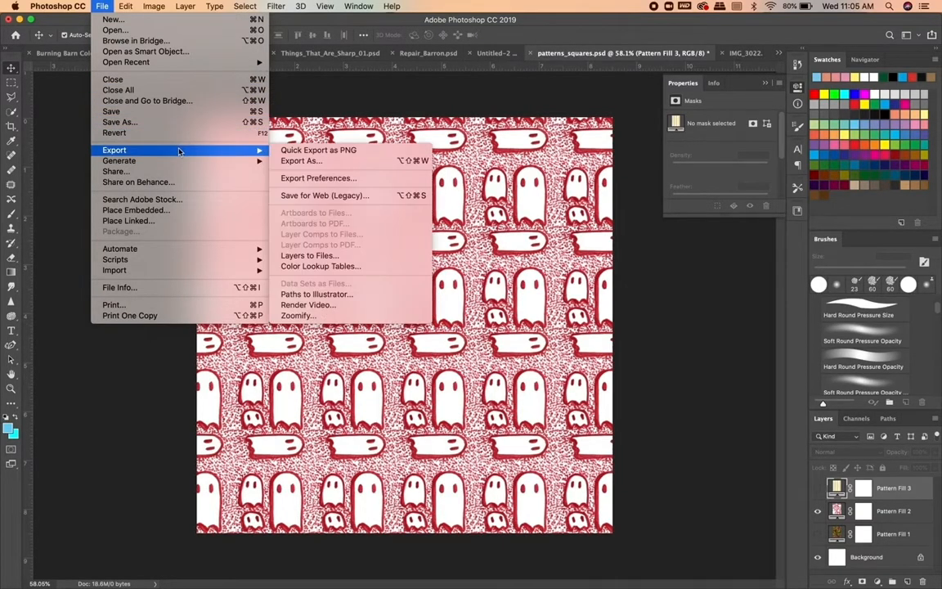
pyautogui.click(197, 121)
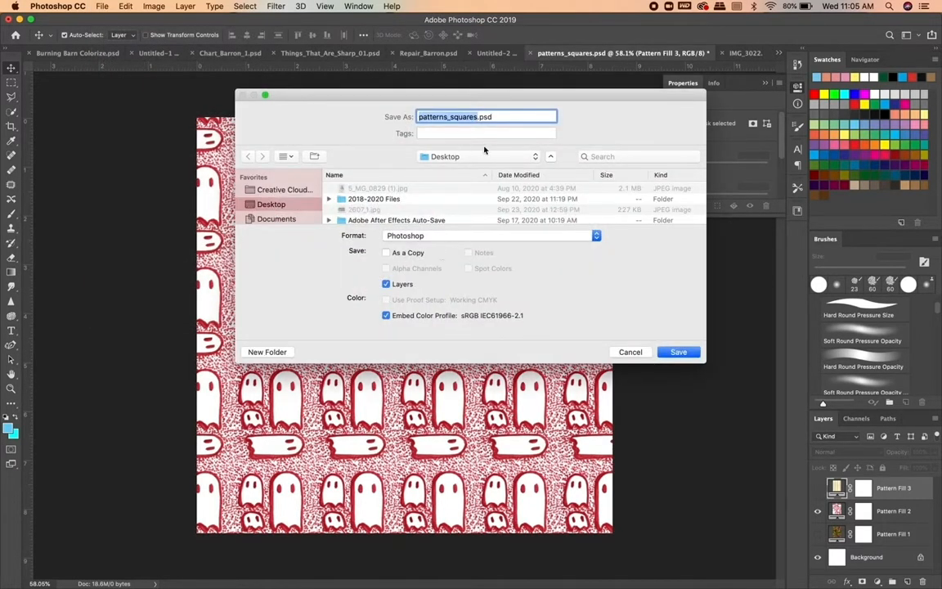
pyautogui.click(455, 238)
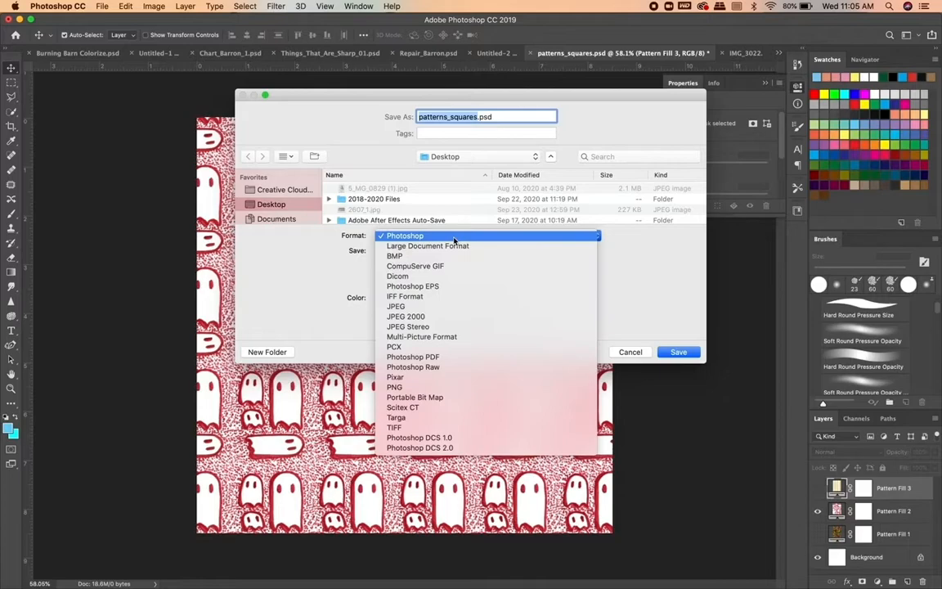
pyautogui.click(436, 311)
pyautogui.write('ghosts.jpg')
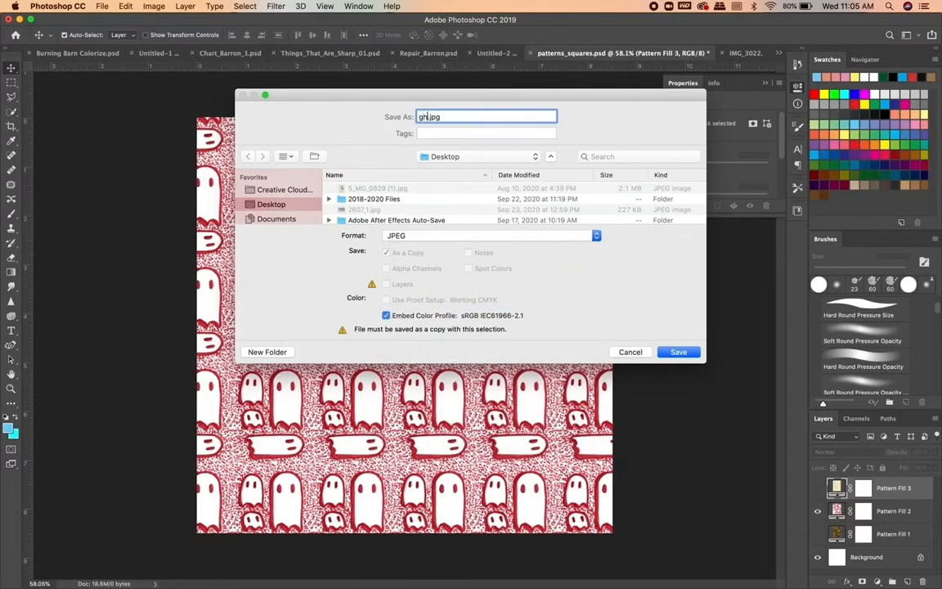
pyautogui.click(683, 351)
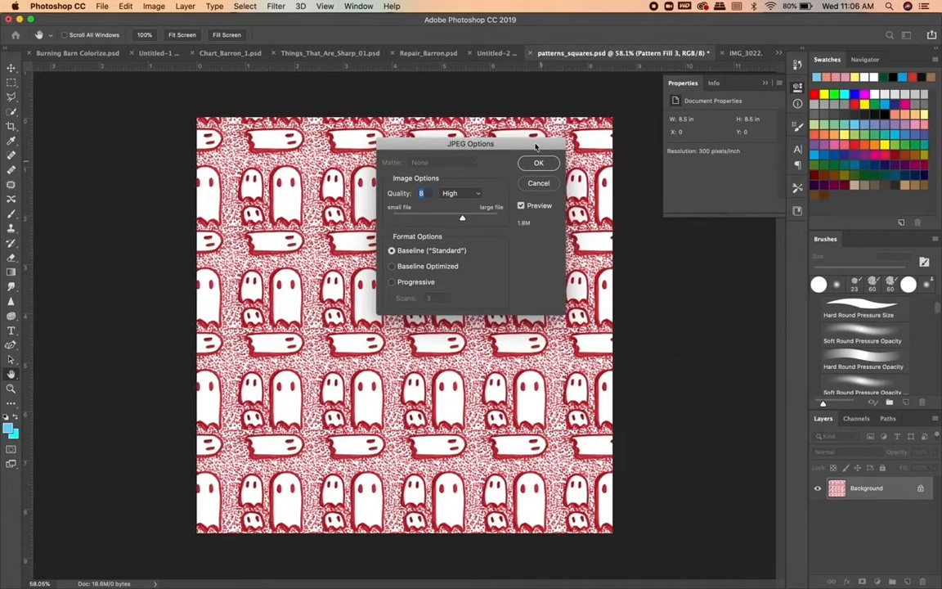
pyautogui.click(538, 163)
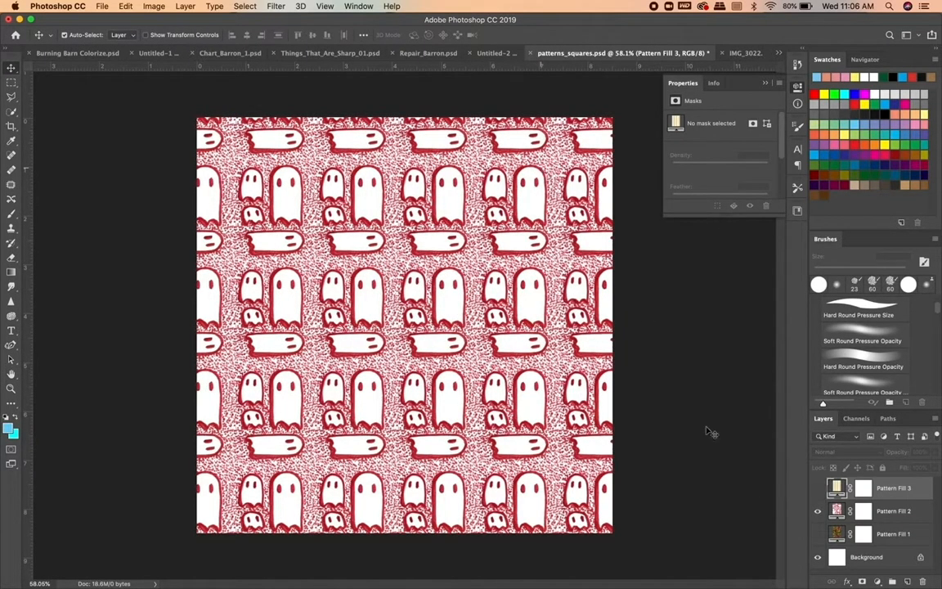
# Step: Show the flower pattern fill instead of the ghosts and save it as a JPEG named flowers.jpg at quality 8
pyautogui.click(818, 511)
pyautogui.click(817, 533)
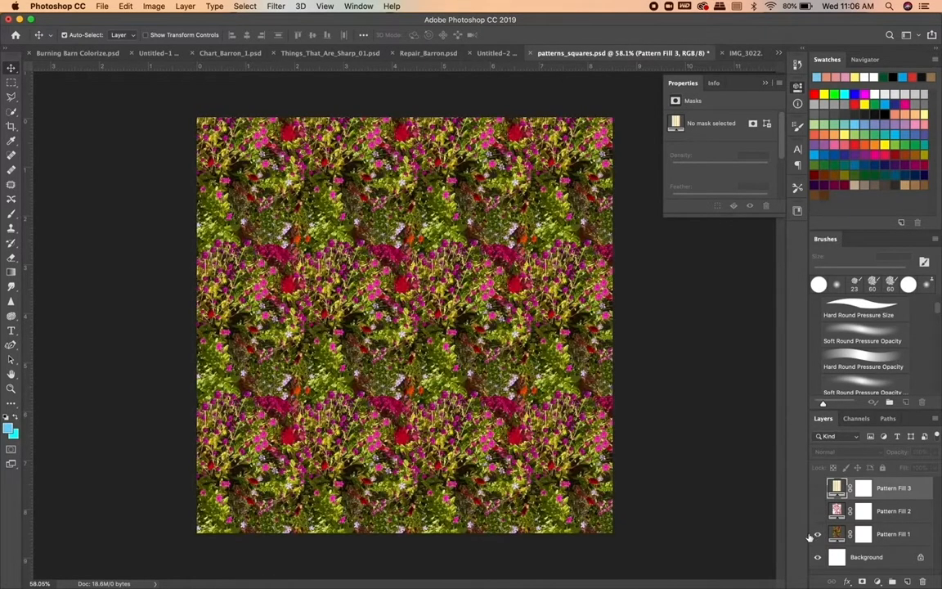
pyautogui.click(101, 6)
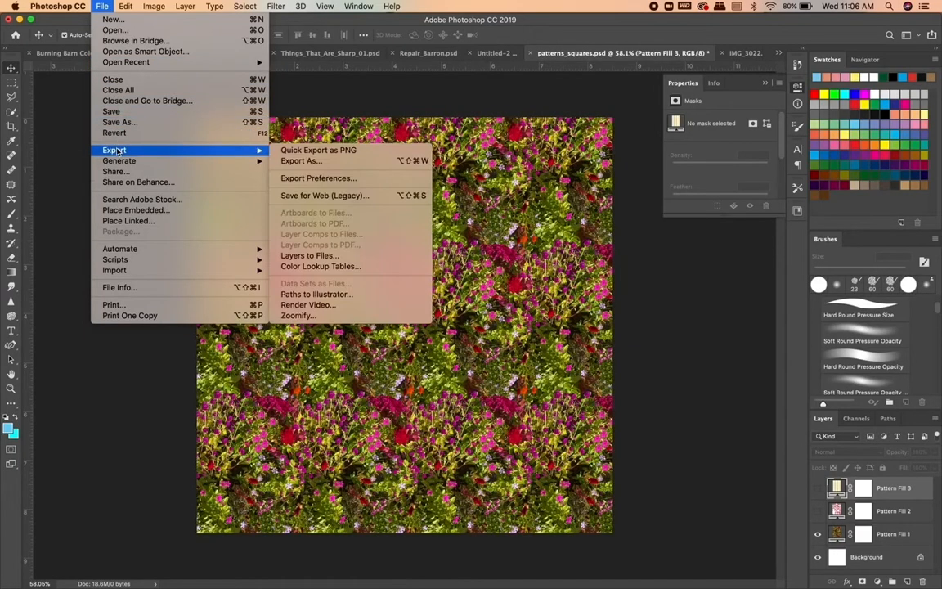
pyautogui.click(232, 122)
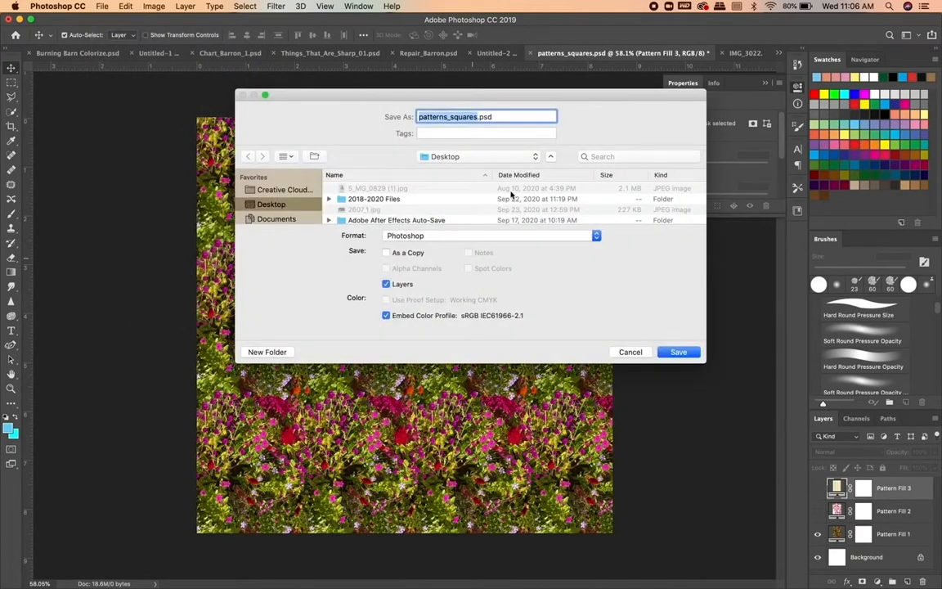
pyautogui.write('flowers')
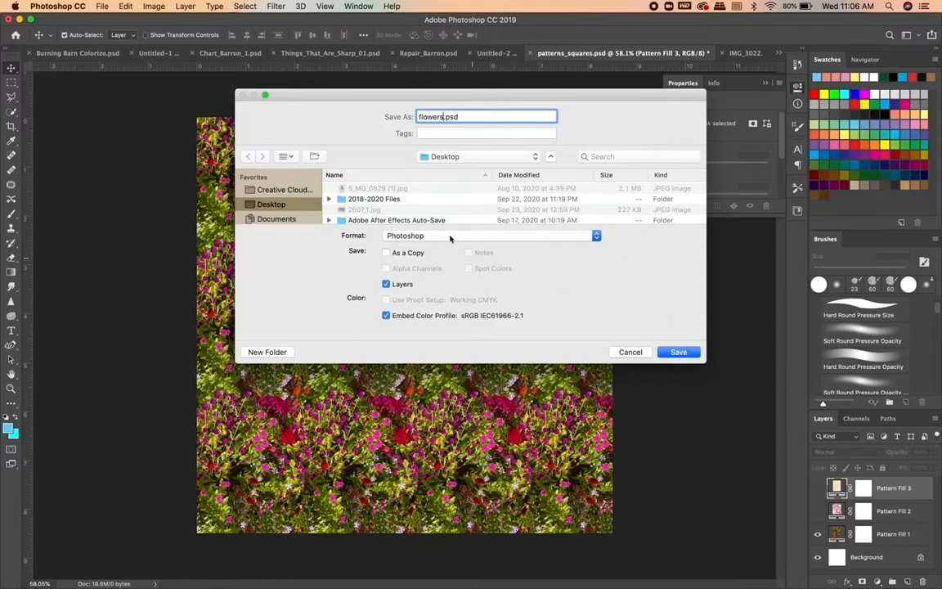
pyautogui.click(413, 237)
pyautogui.click(415, 310)
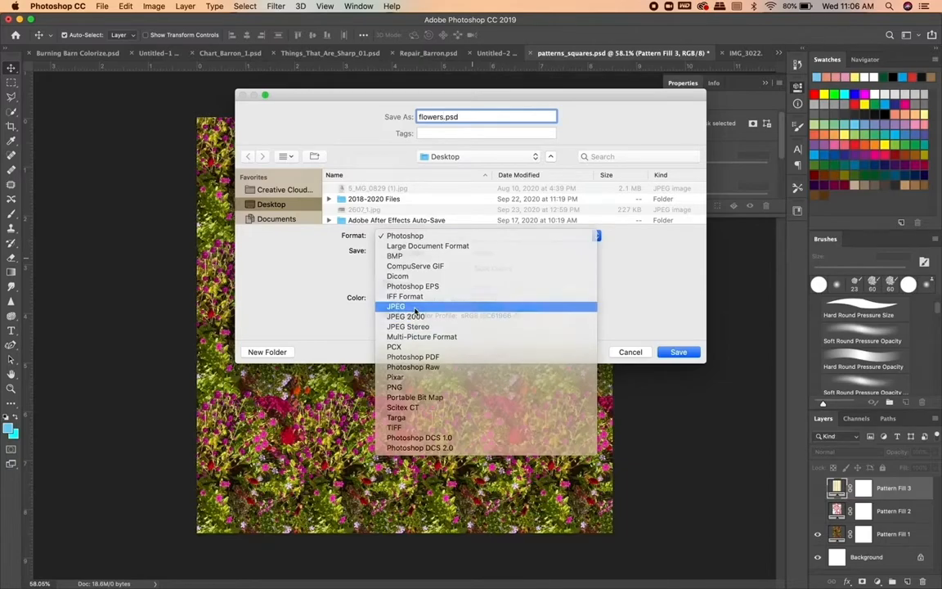
pyautogui.click(678, 352)
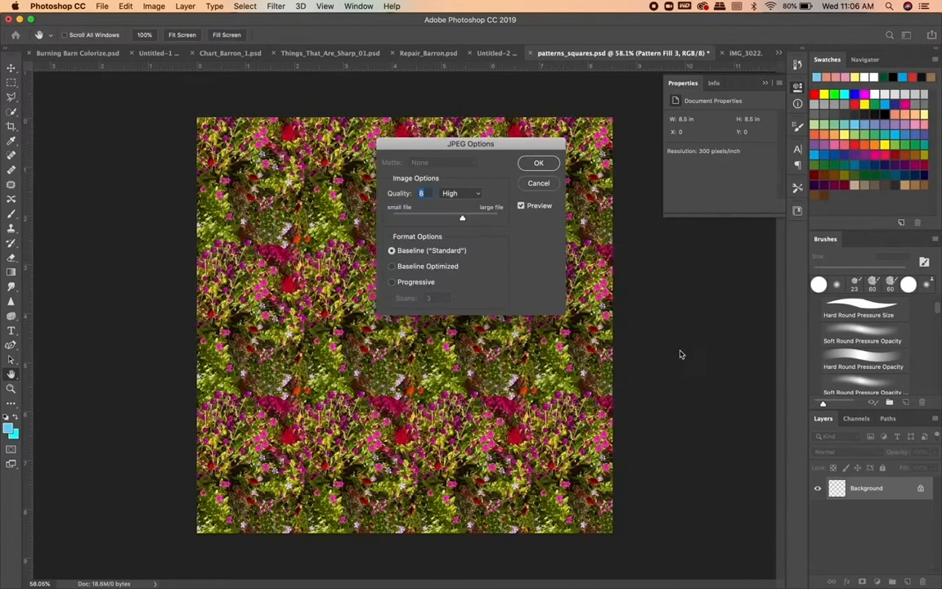
pyautogui.click(549, 169)
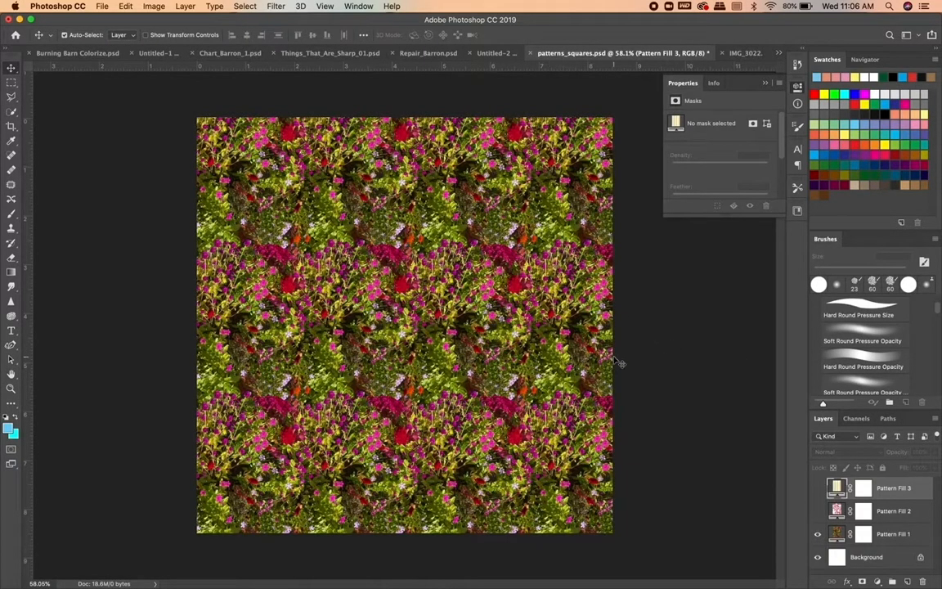
# Step: In Finder, select stripes.jpg, ghosts.jpg and flowers.jpg on the desktop and take a Quick Look at them
pyautogui.moveTo(333, 274); pyautogui.dragTo(359, 432)
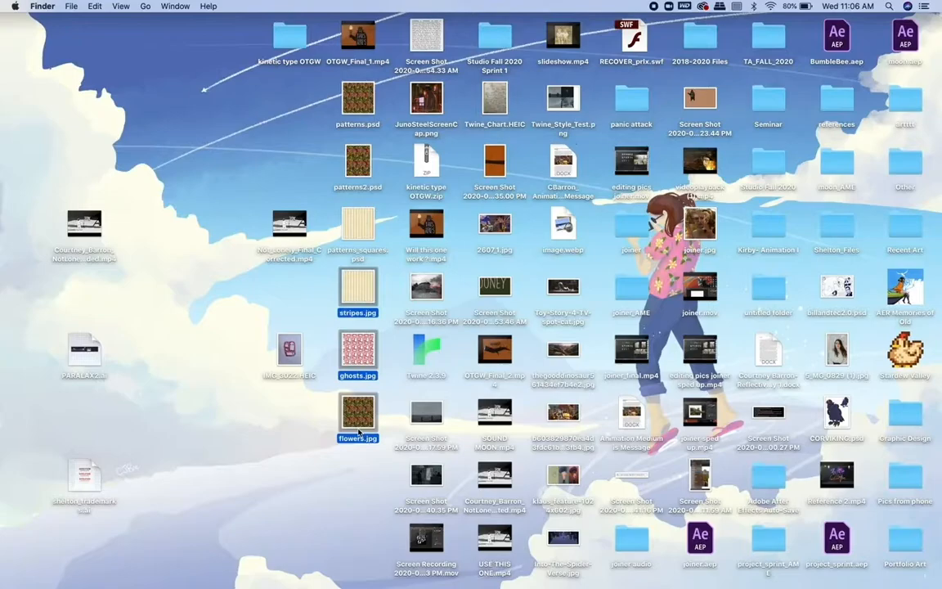
pyautogui.press('space')
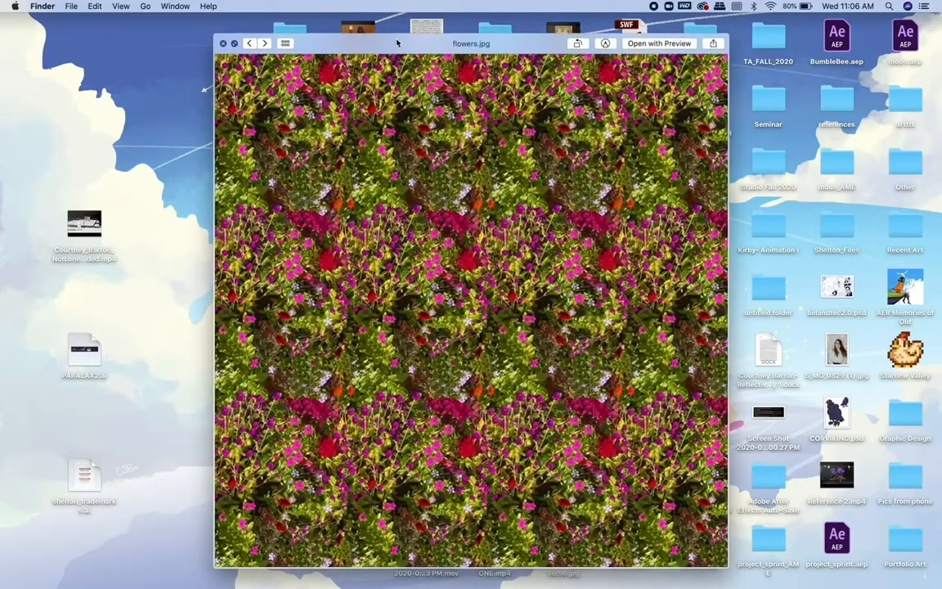
pyautogui.moveTo(398, 43); pyautogui.dragTo(495, 41)
pyautogui.click(319, 41)
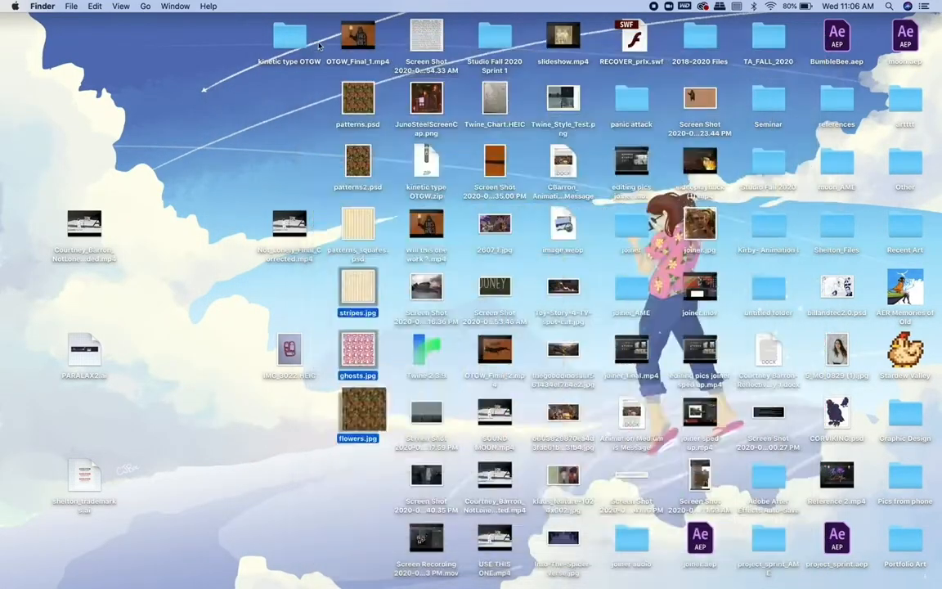
# Step: Open the three selected JPEGs together in Preview and compare the stripes, ghosts and flowers patterns
pyautogui.press('super+o')
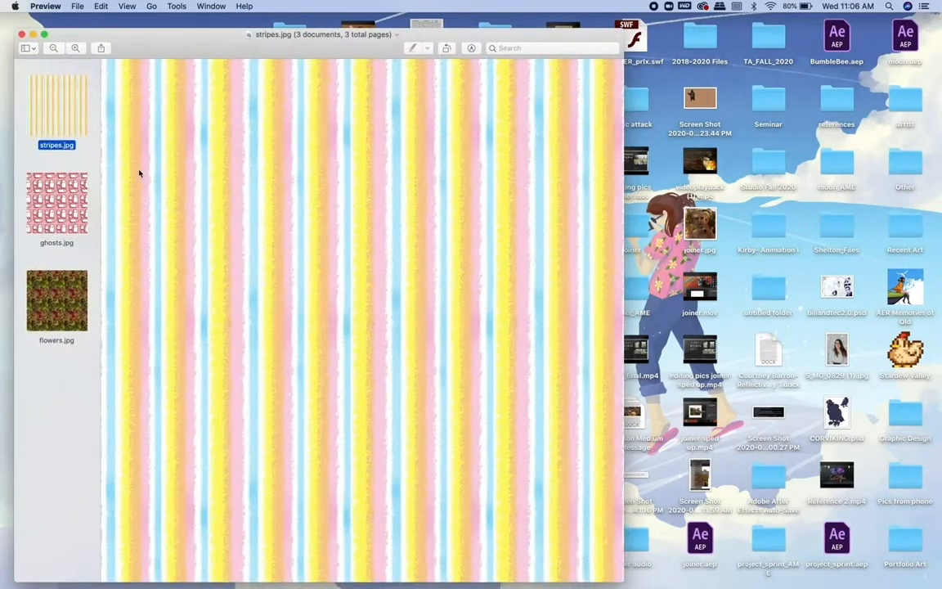
pyautogui.click(59, 187)
pyautogui.click(49, 293)
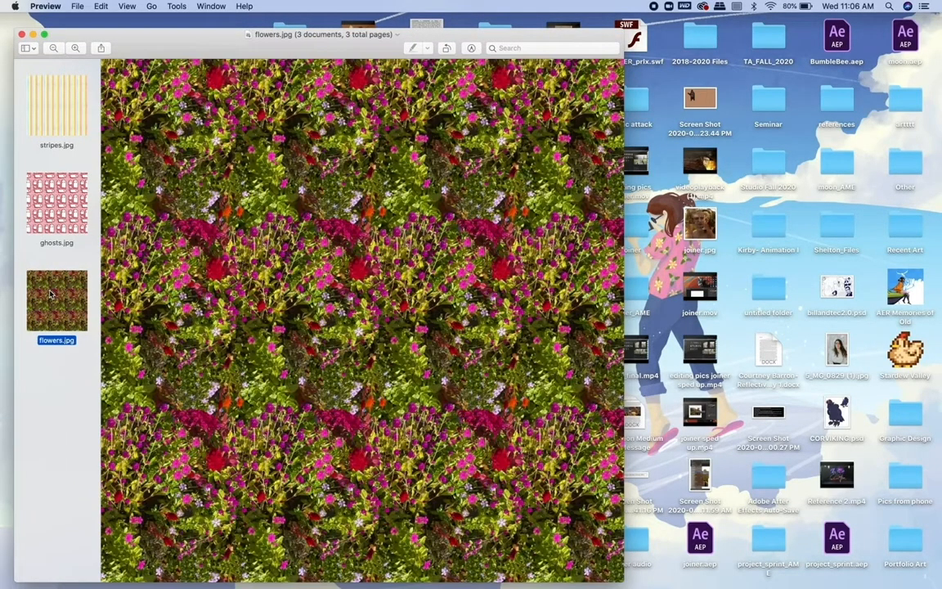
pyautogui.click(55, 120)
pyautogui.click(54, 208)
pyautogui.click(47, 304)
pyautogui.click(42, 215)
pyautogui.click(50, 137)
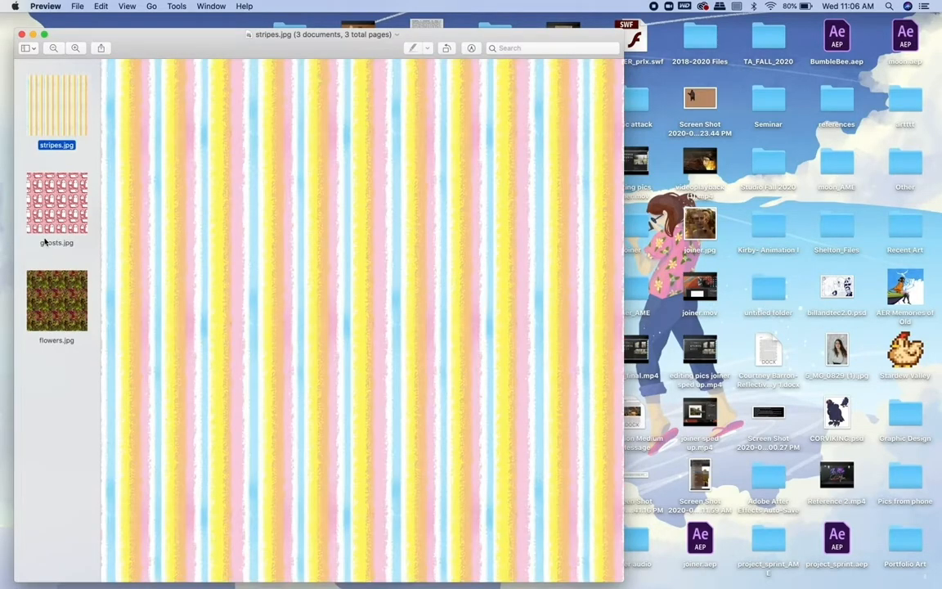